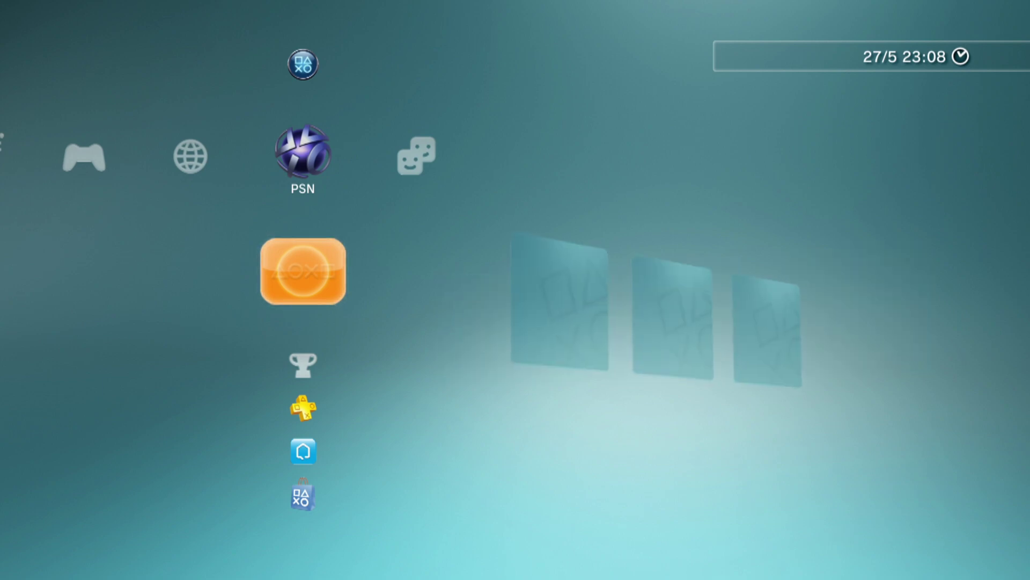
Go to the console's Settings category and open System Settings.
key(Up)
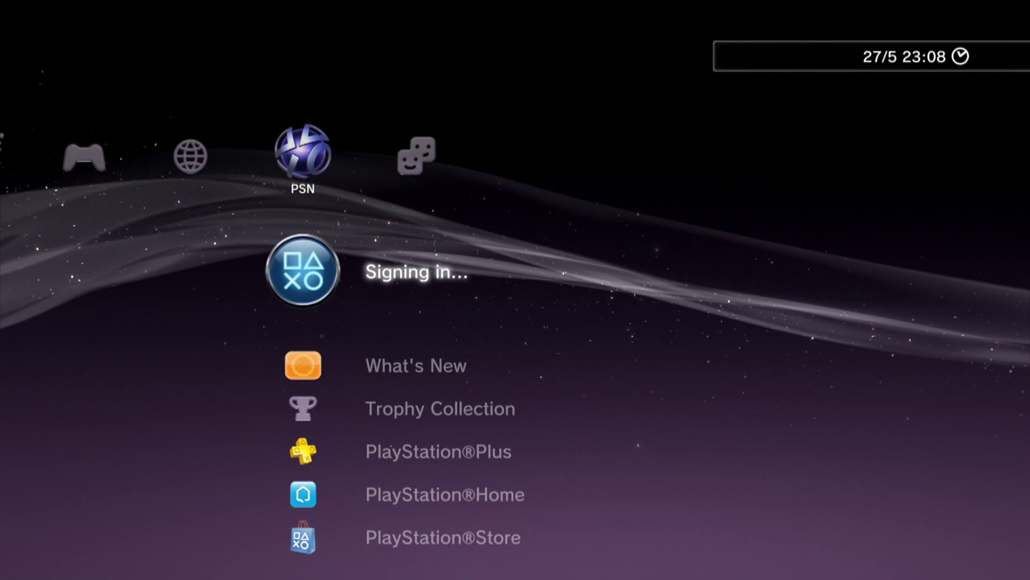
key(Left)
key(Left)
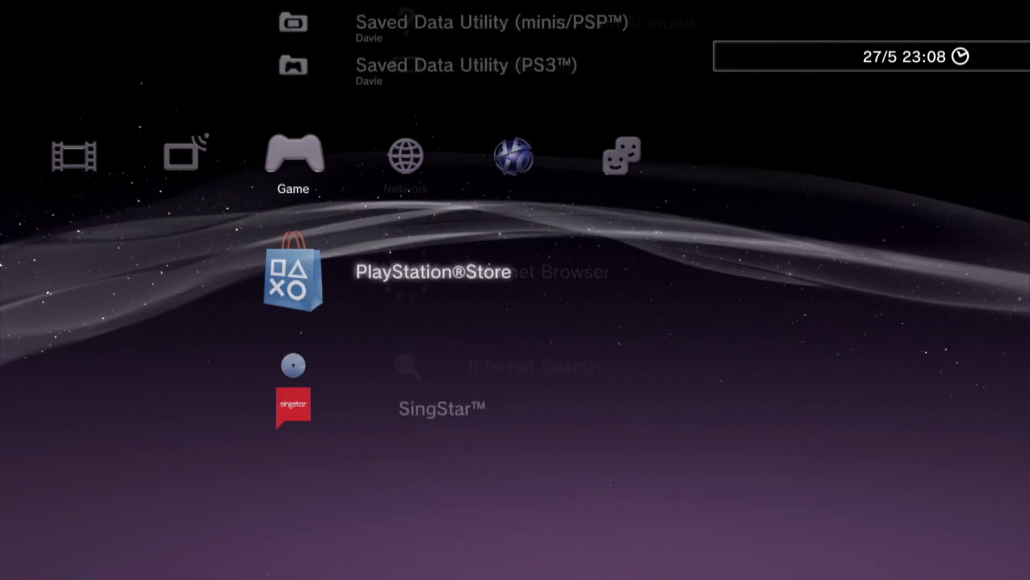
key(Left)
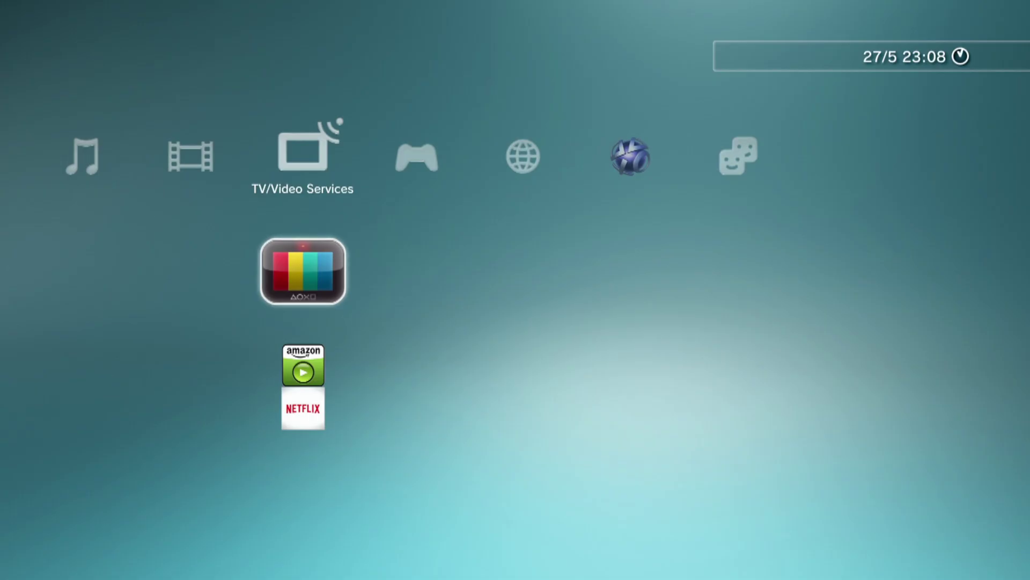
key(Left)
key(Left)
key(Left)
key(Left)
key(Left)
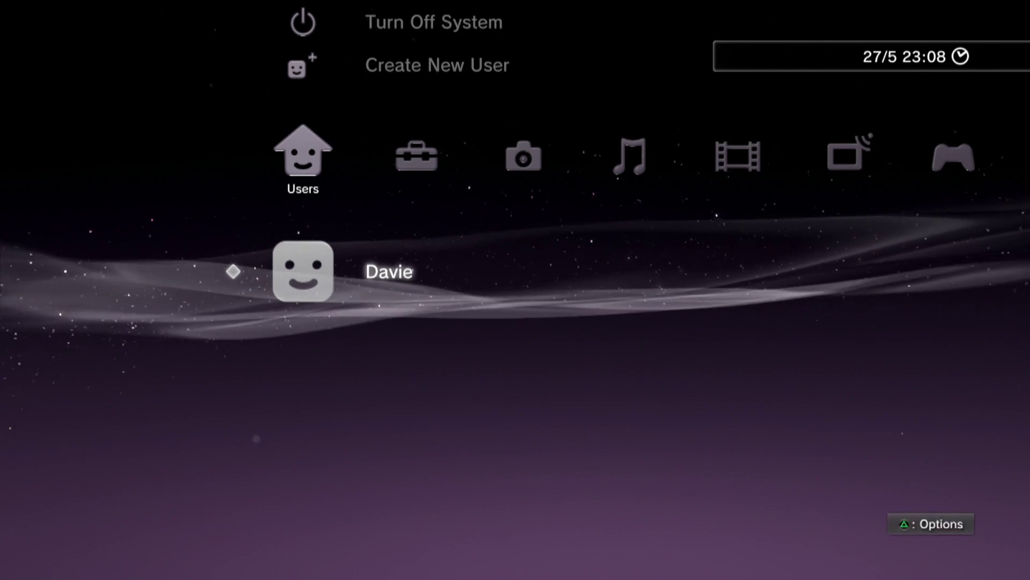
key(Right)
key(Down)
key(Down)
key(Down)
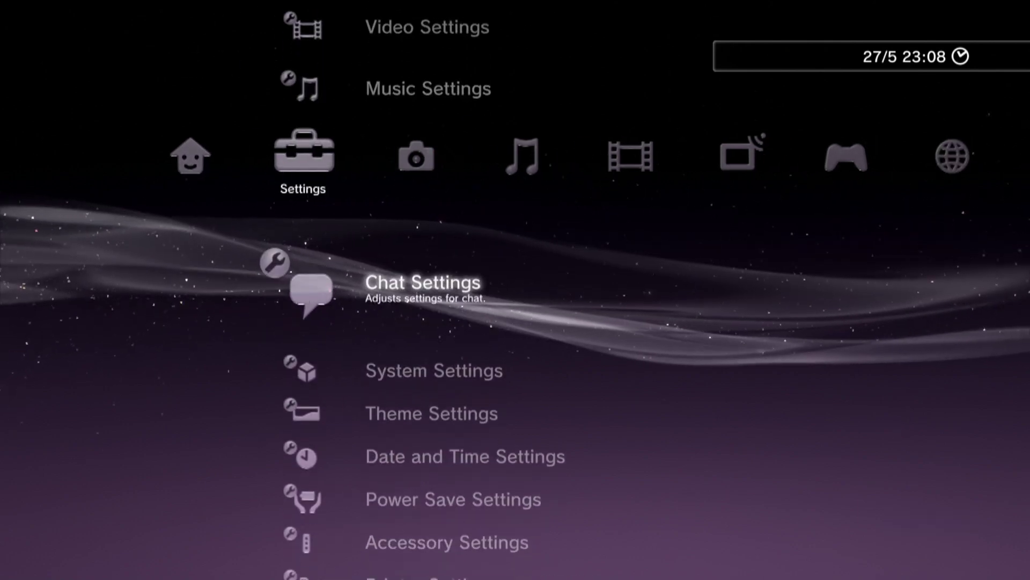
key(Down)
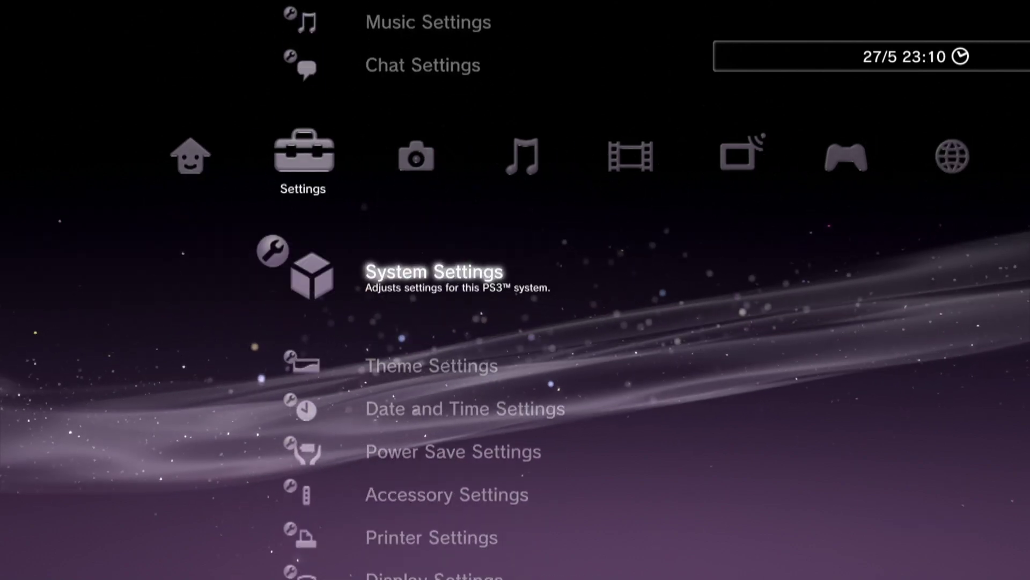
key(Return)
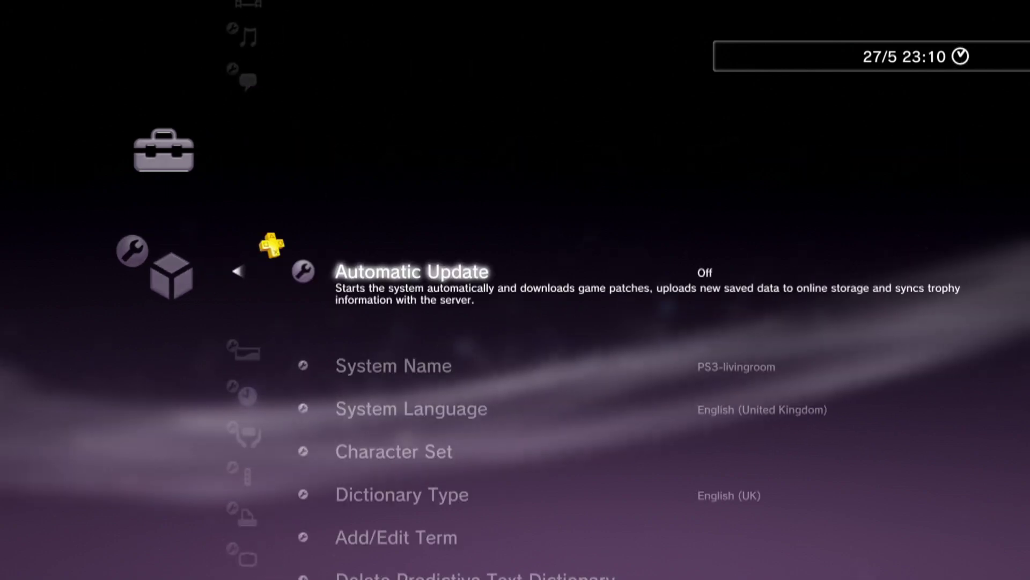
Open System Information in the System Settings list to check the console's system details.
key(Down)
key(Down)
key(Down)
key(Down)
key(Down)
key(Down)
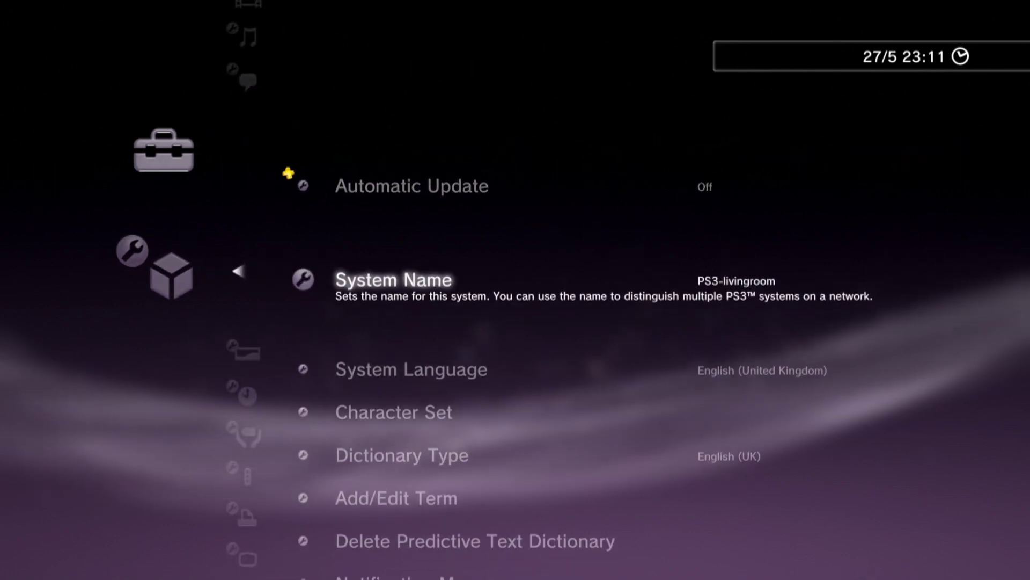
key(Down)
key(Down)
key(Down)
key(Down)
key(Down)
key(Down)
key(Down)
key(Down)
key(Down)
key(Down)
key(Down)
key(Down)
key(Down)
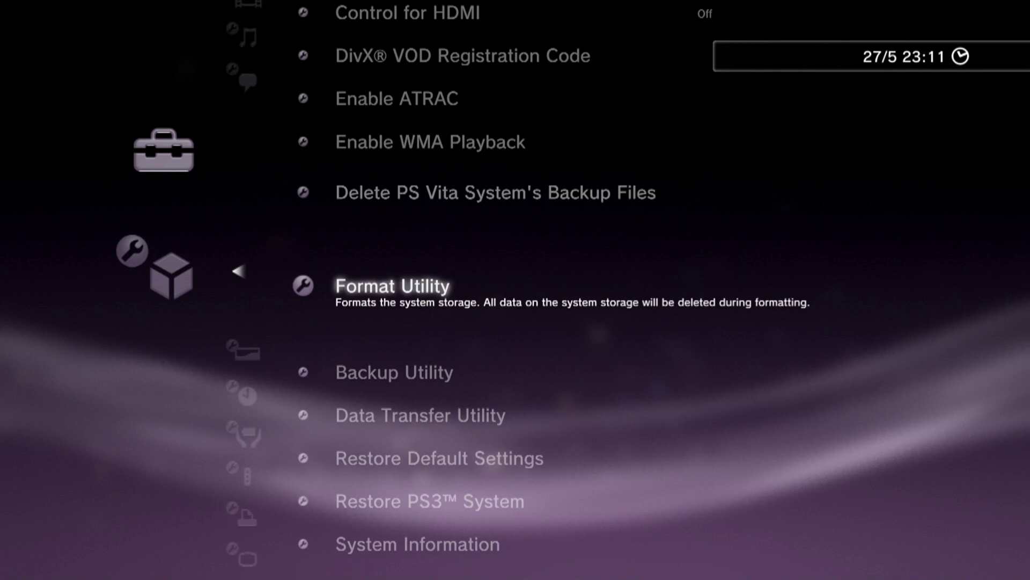
key(Down)
key(Down)
key(Down)
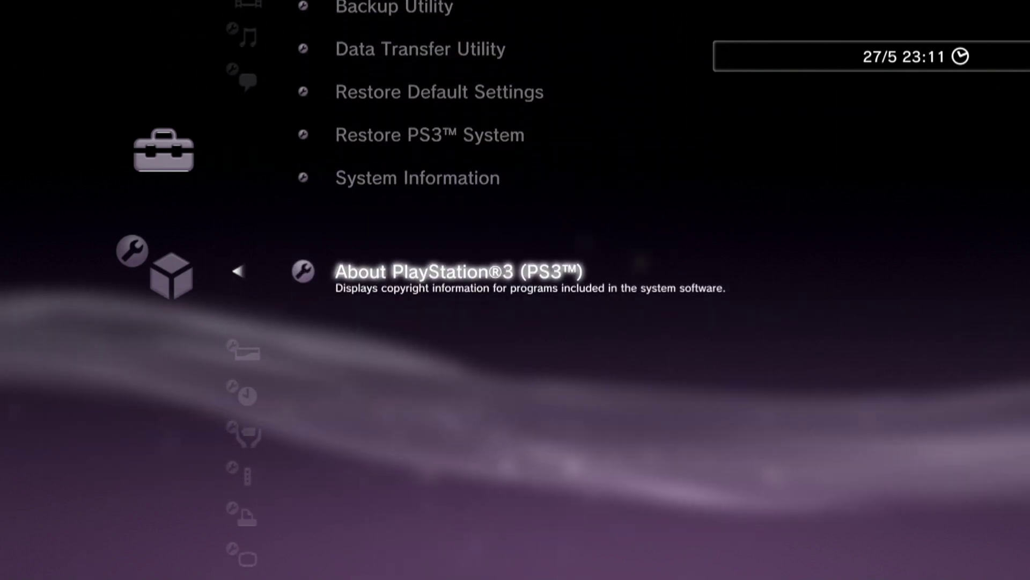
key(Up)
key(Return)
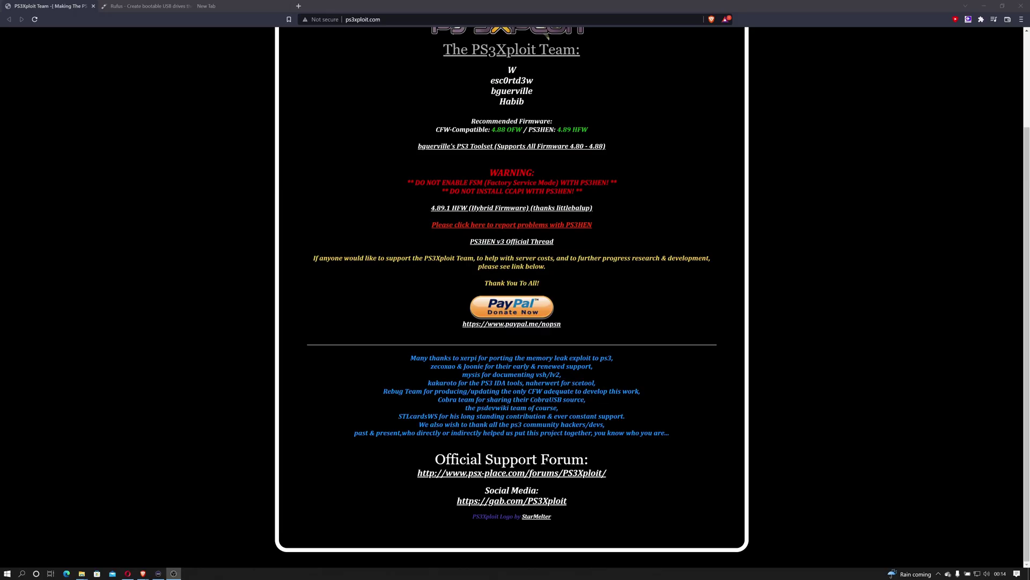
View the 4.89.1 HFW (Hybrid Firmware) release thread linked on the PS3Xploit page, and close both pages.
scroll(743, 237, up, 2)
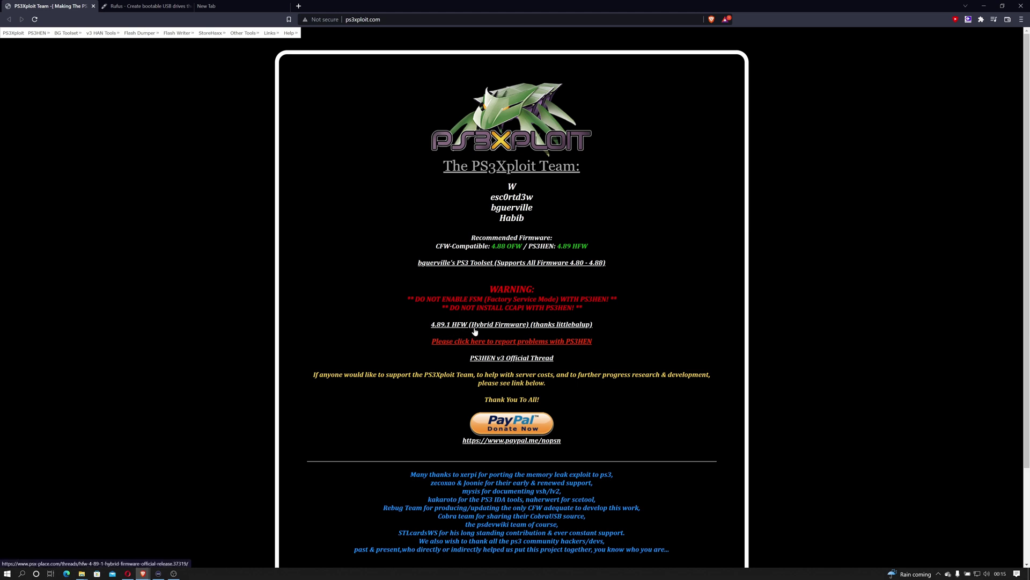
click(511, 328)
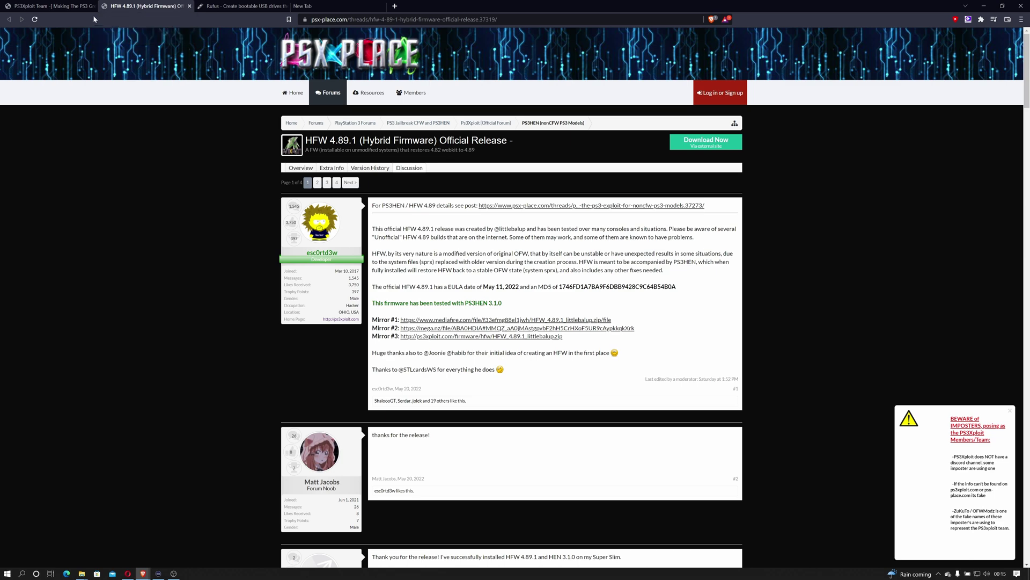
click(189, 6)
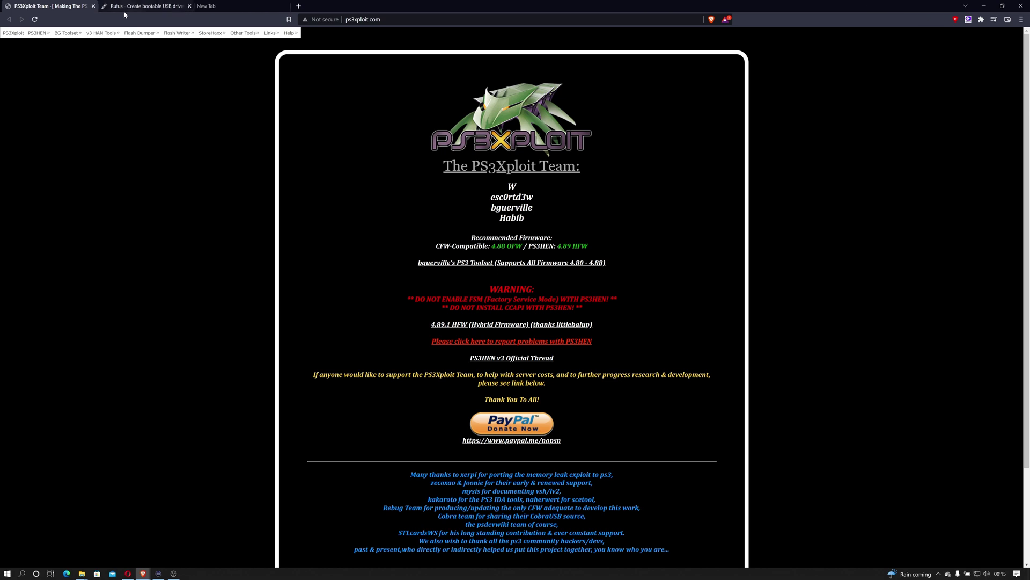
click(92, 7)
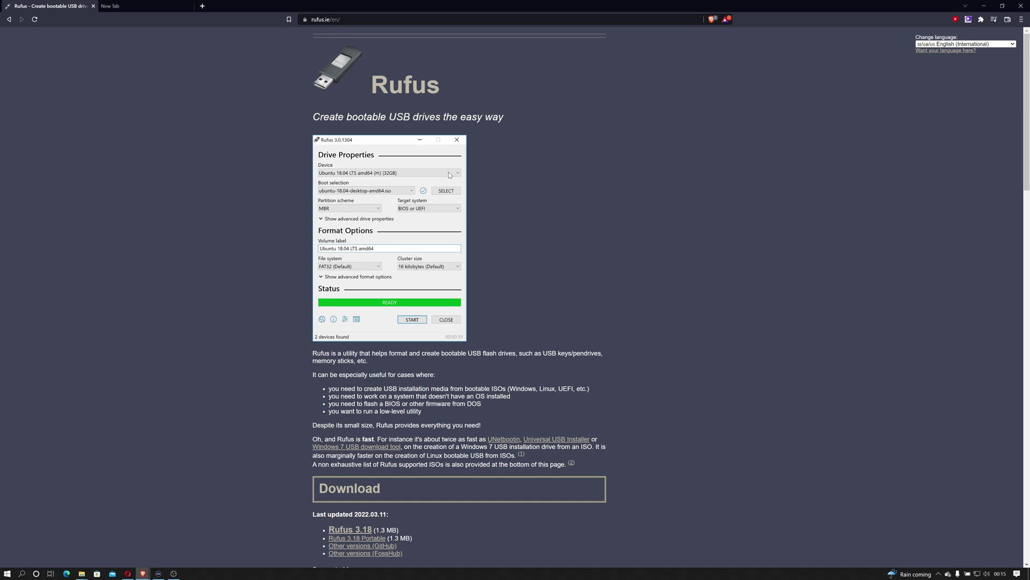
scroll(400, 484, down, 2)
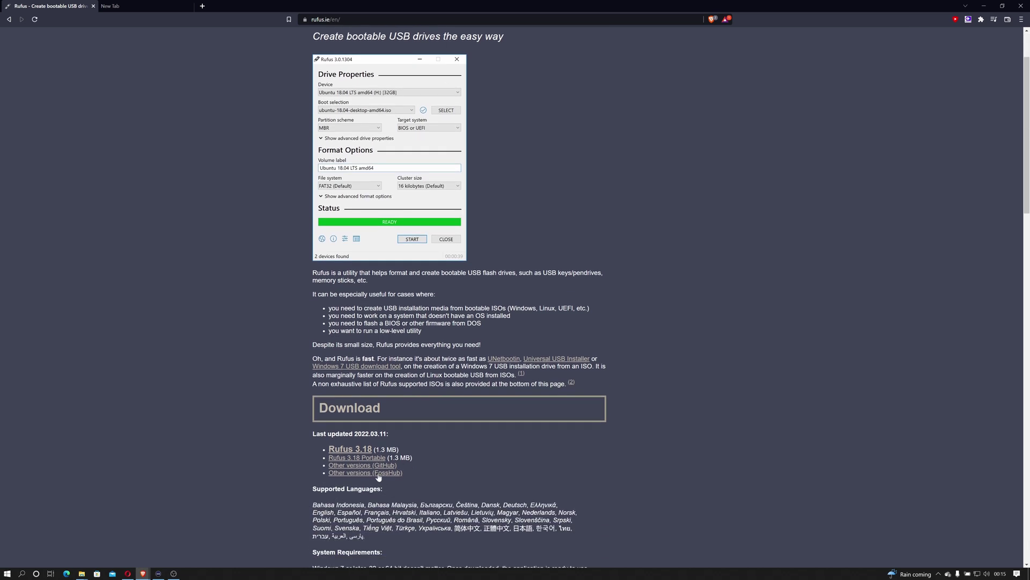
click(364, 459)
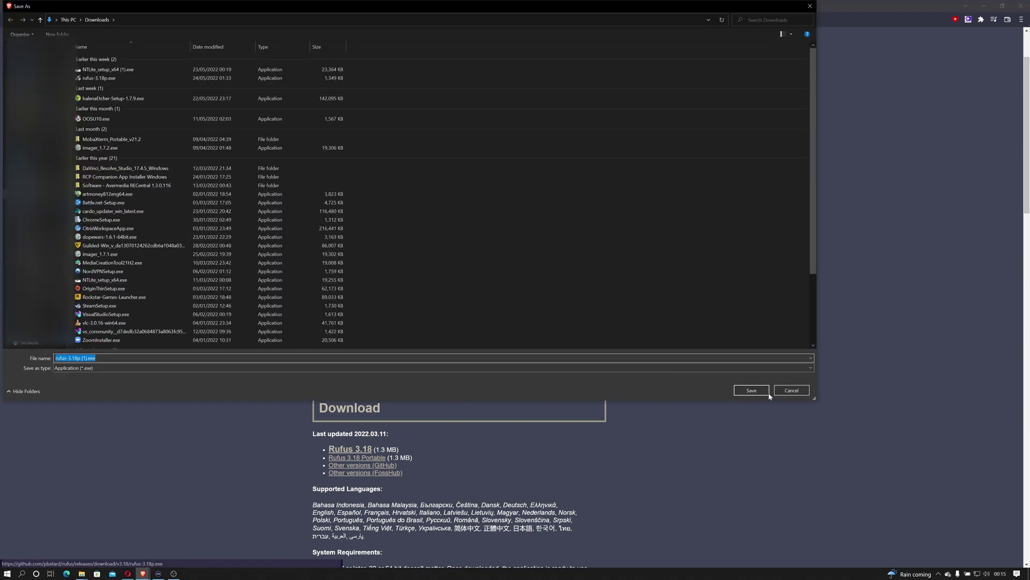
click(791, 390)
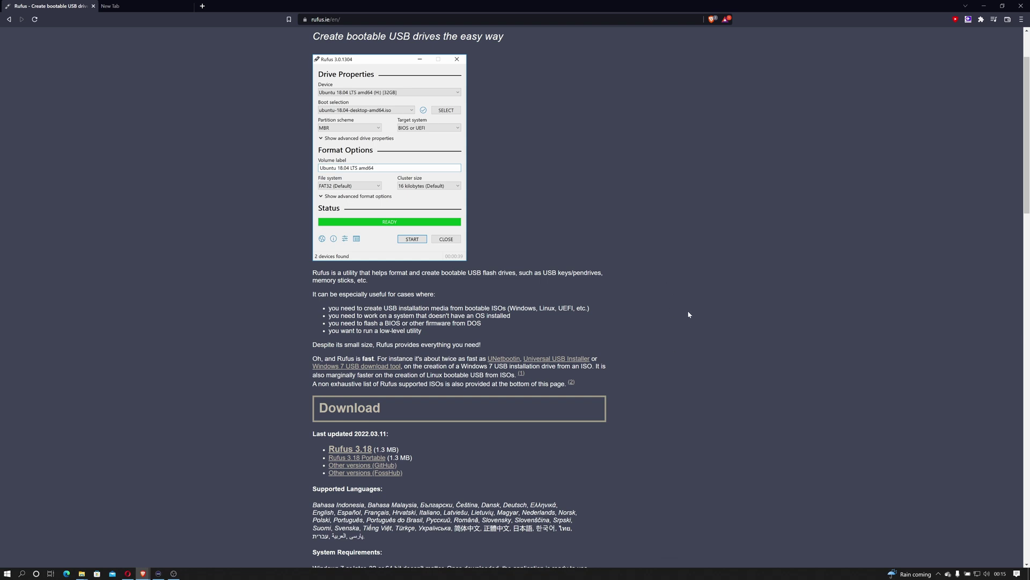
Launch the downloaded portable Rufus 3.18 from the Downloads folder and decline online update checks.
click(81, 573)
double_click(719, 214)
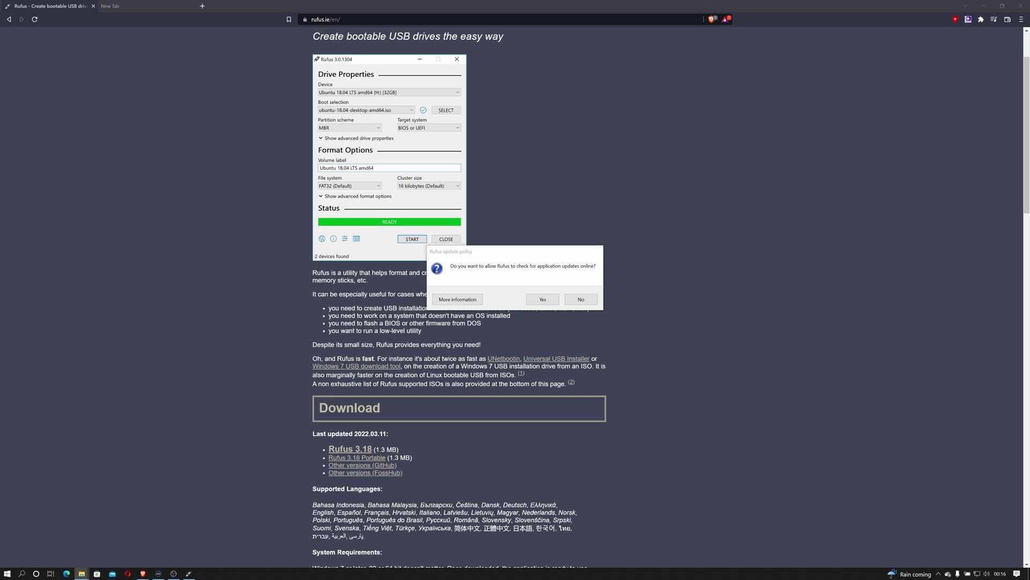
click(580, 304)
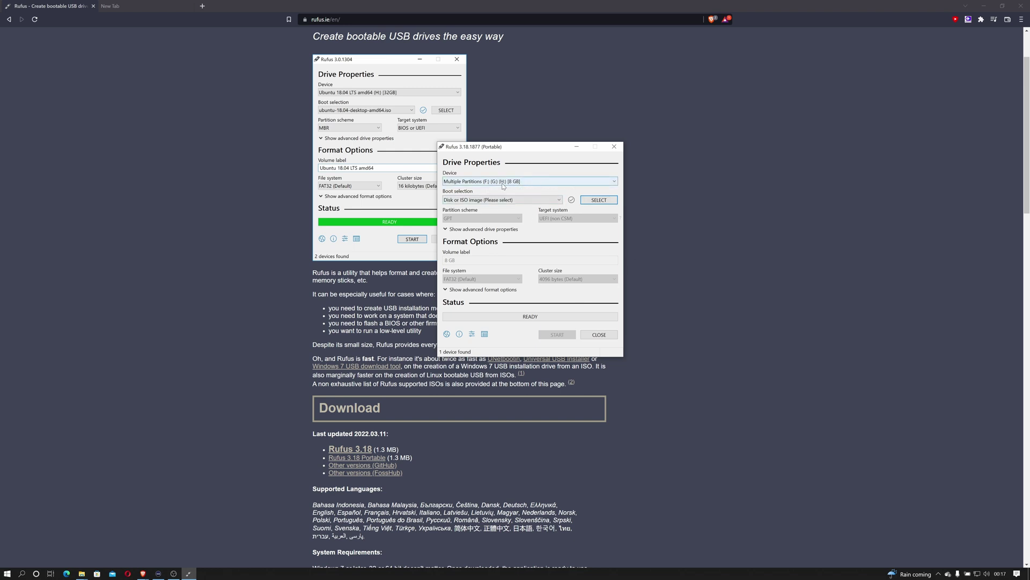
Set the 8 GB USB drive's boot selection to Non bootable and its file system to FAT32 (Default).
click(506, 204)
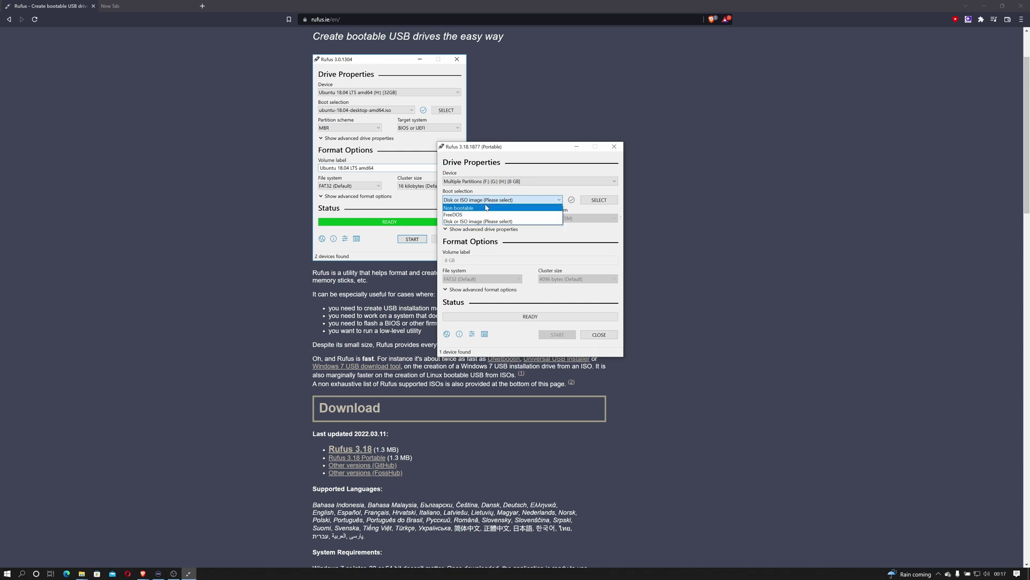
click(486, 207)
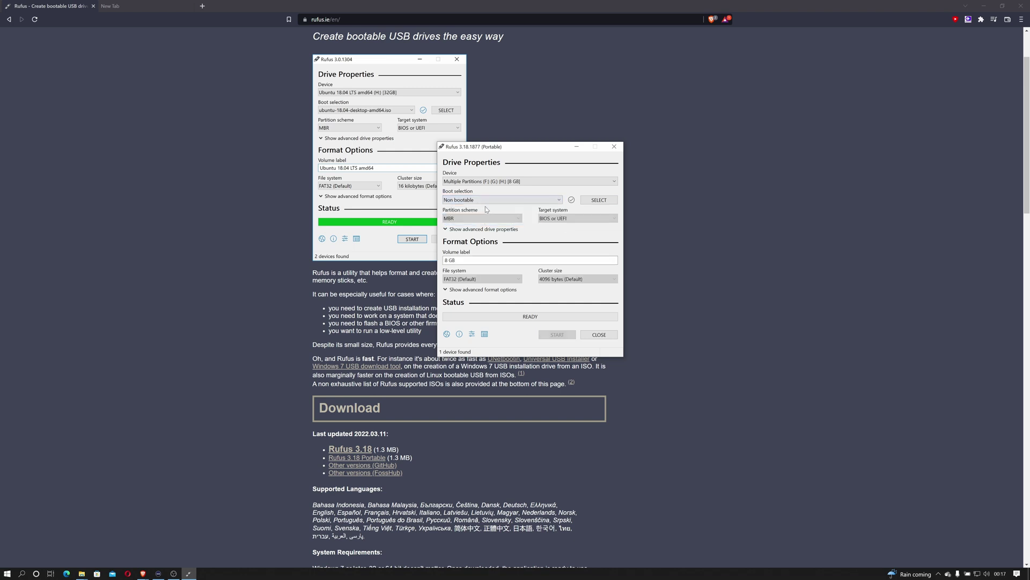
click(500, 280)
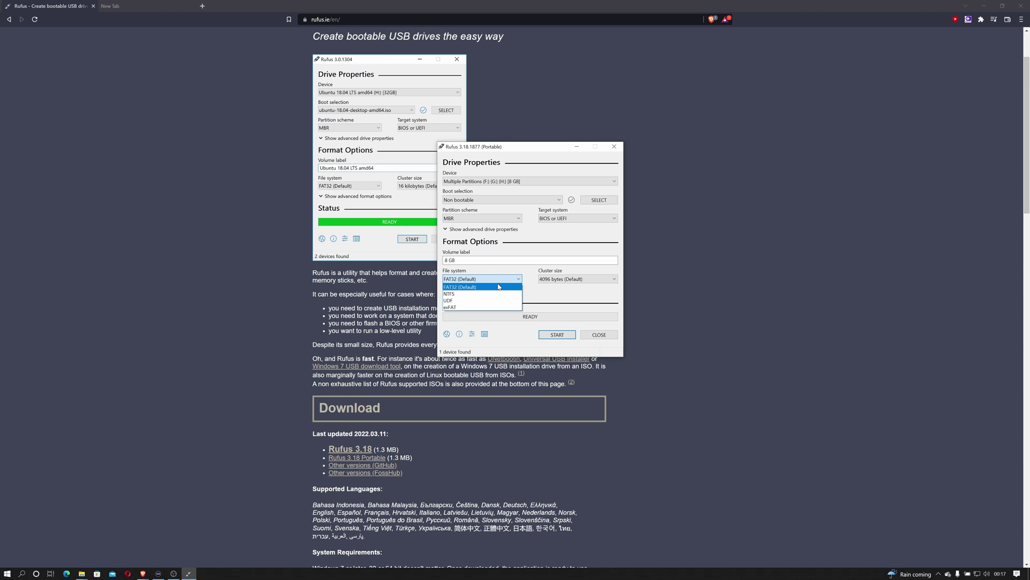
click(499, 286)
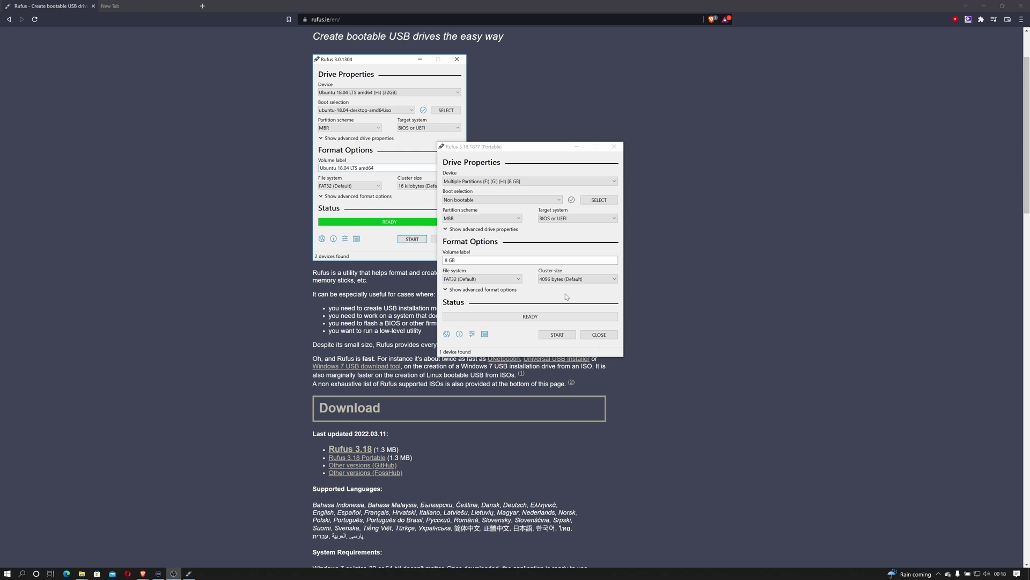
Format the 8 GB USB drive, accepting the data-loss and multiple-partition warnings, and close Rufus.
click(571, 335)
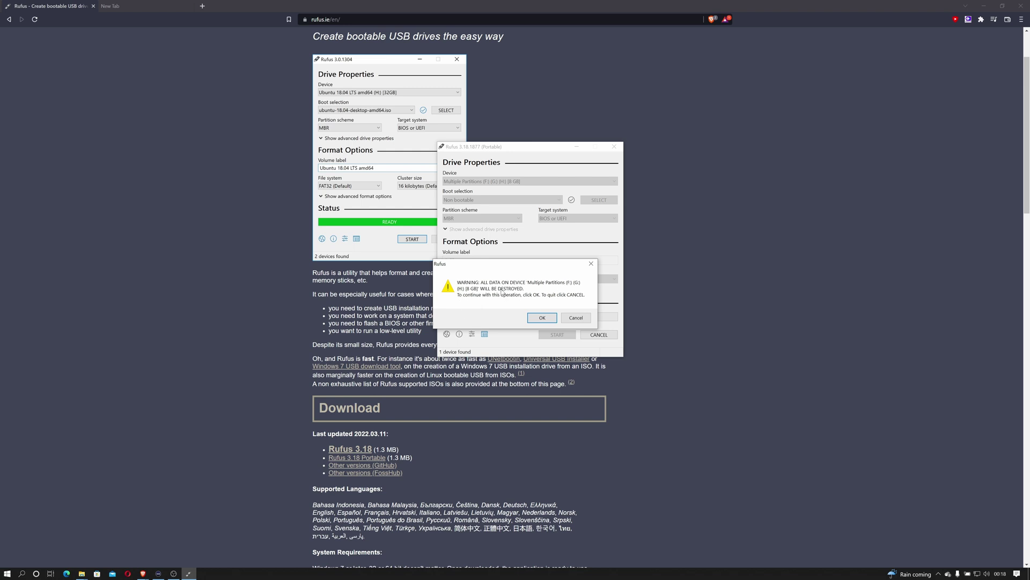
click(542, 318)
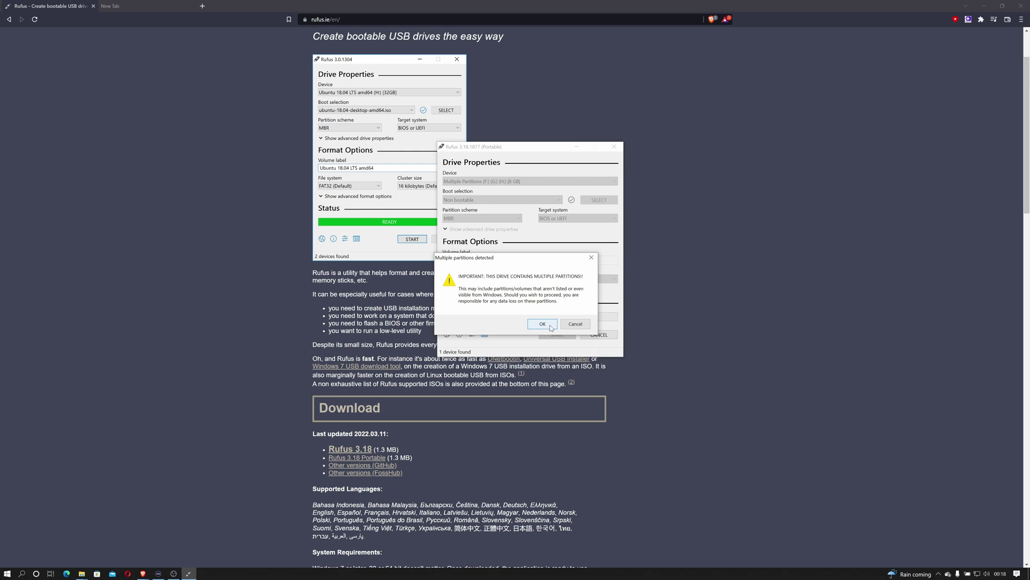
click(543, 324)
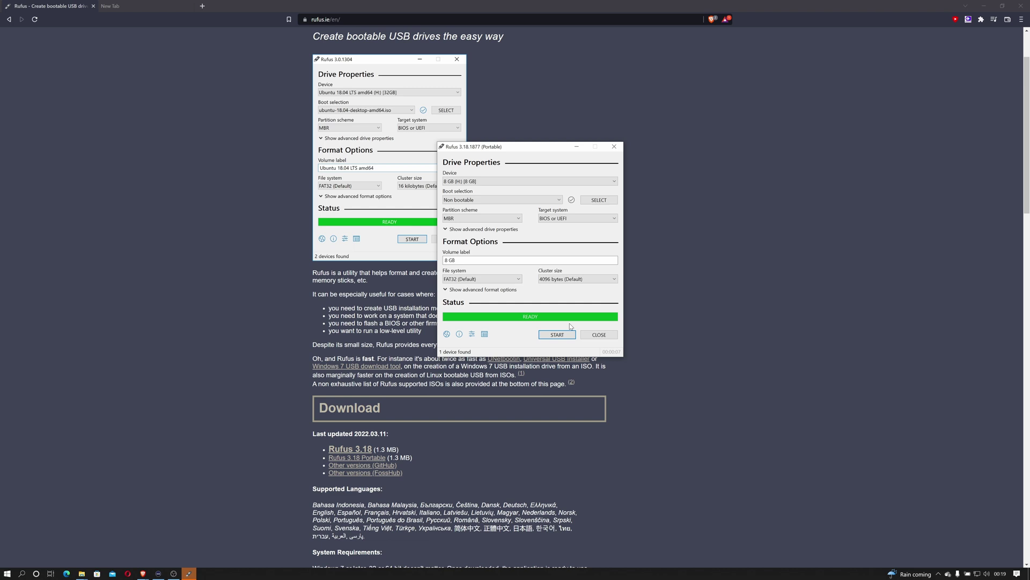
click(600, 334)
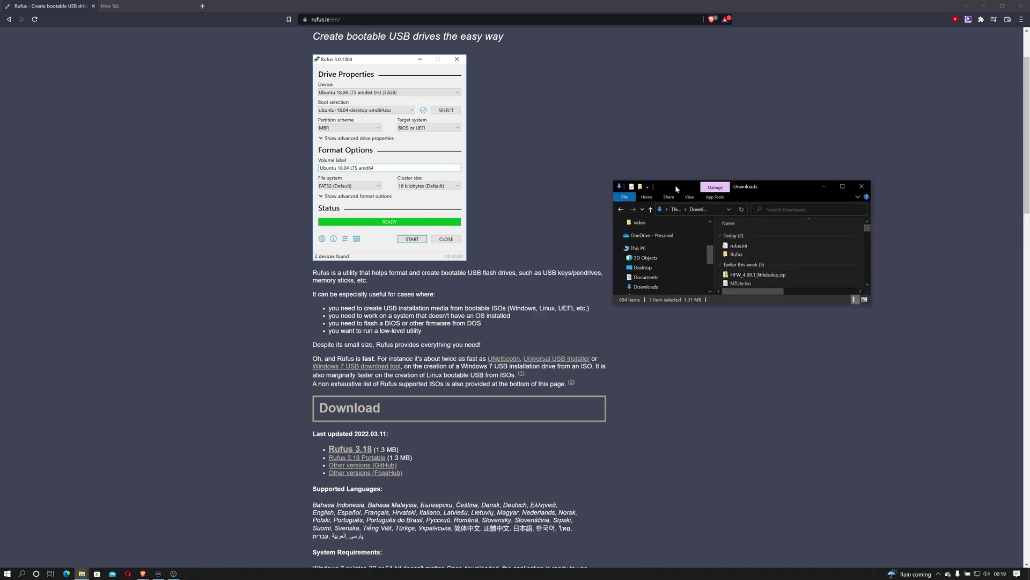
Delete autorun.ico and autorun.inf from the 8 GB (H:) drive in File Explorer, skipping the System Volume Information folder.
drag(675, 185, 610, 180)
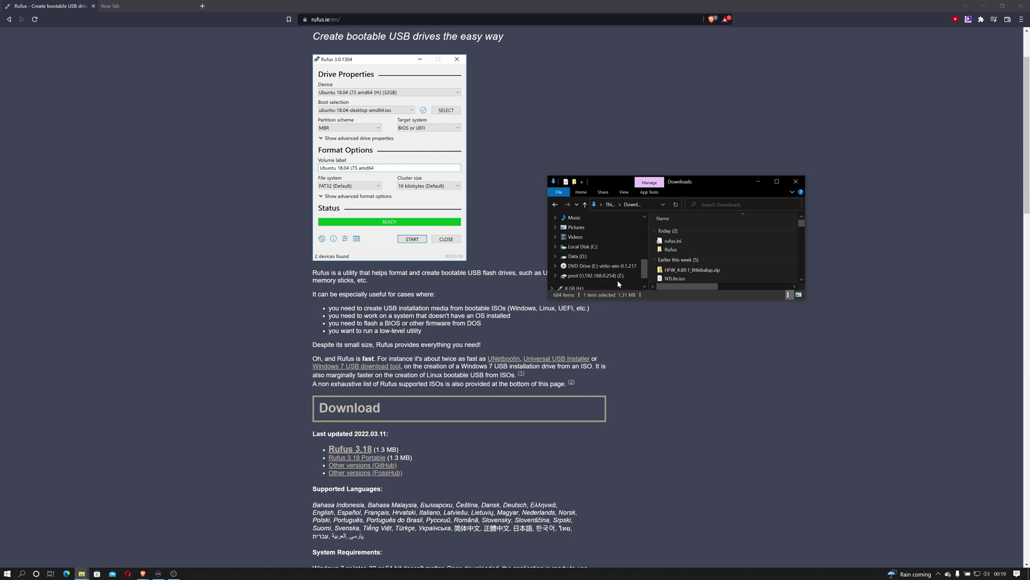
scroll(595, 265, down, 2)
scroll(590, 260, down, 2)
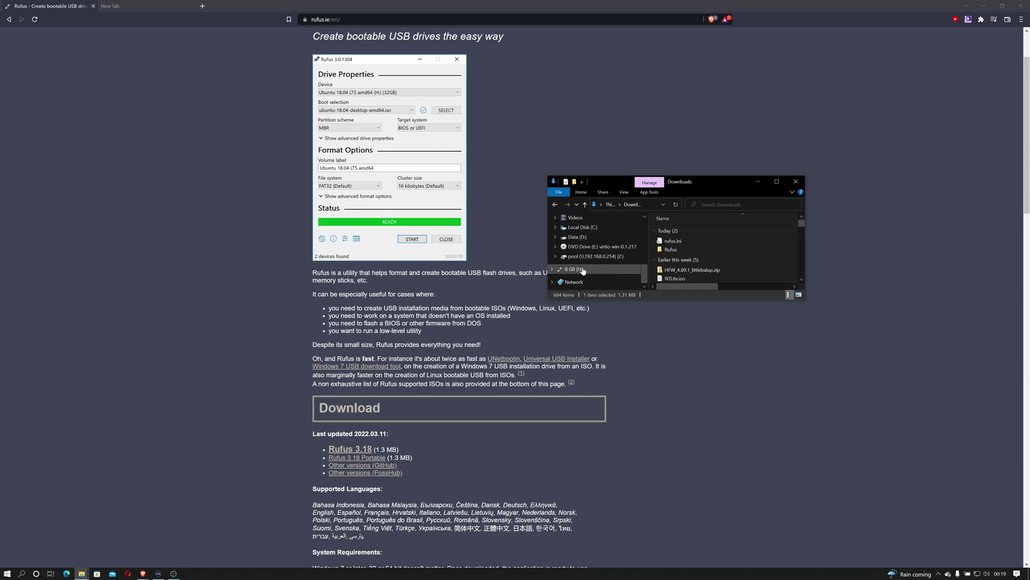
click(582, 269)
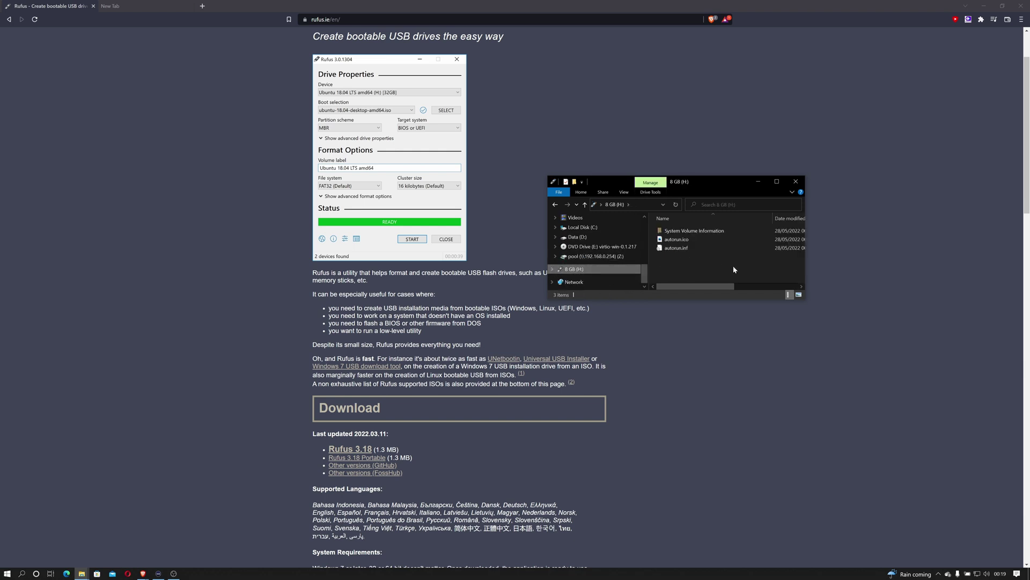
drag(734, 269, 666, 228)
right_click(685, 236)
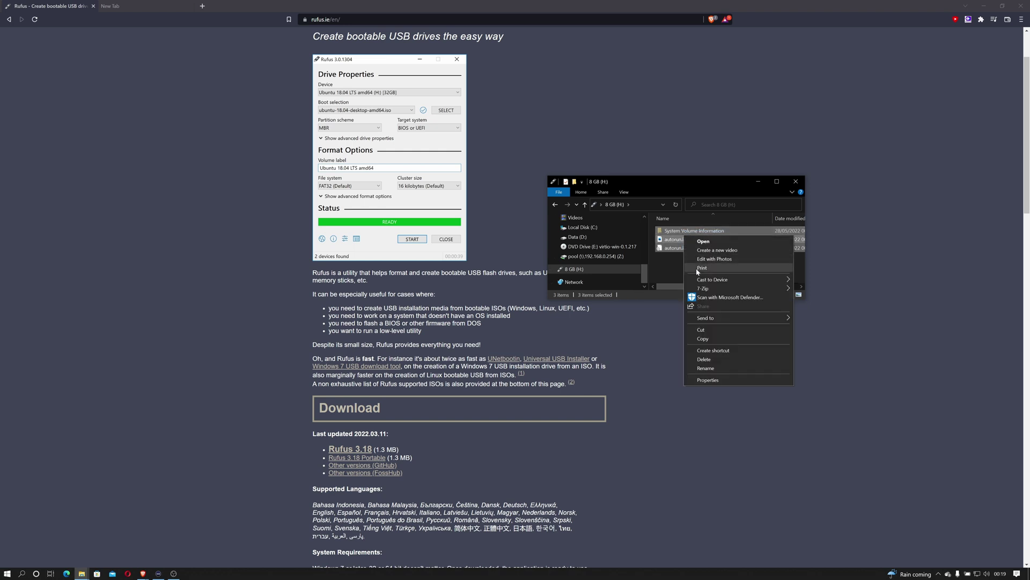
click(716, 362)
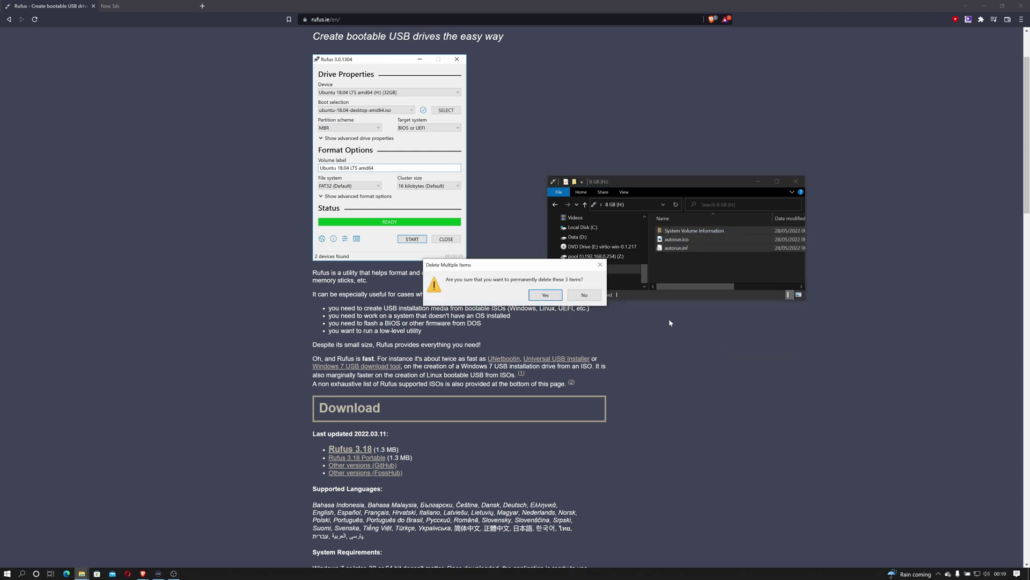
click(551, 301)
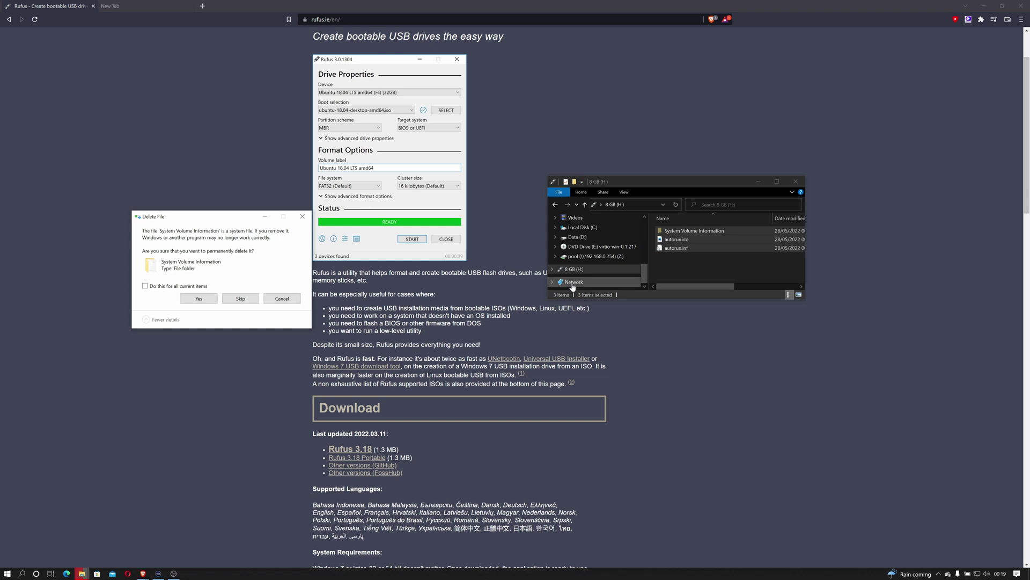
click(241, 299)
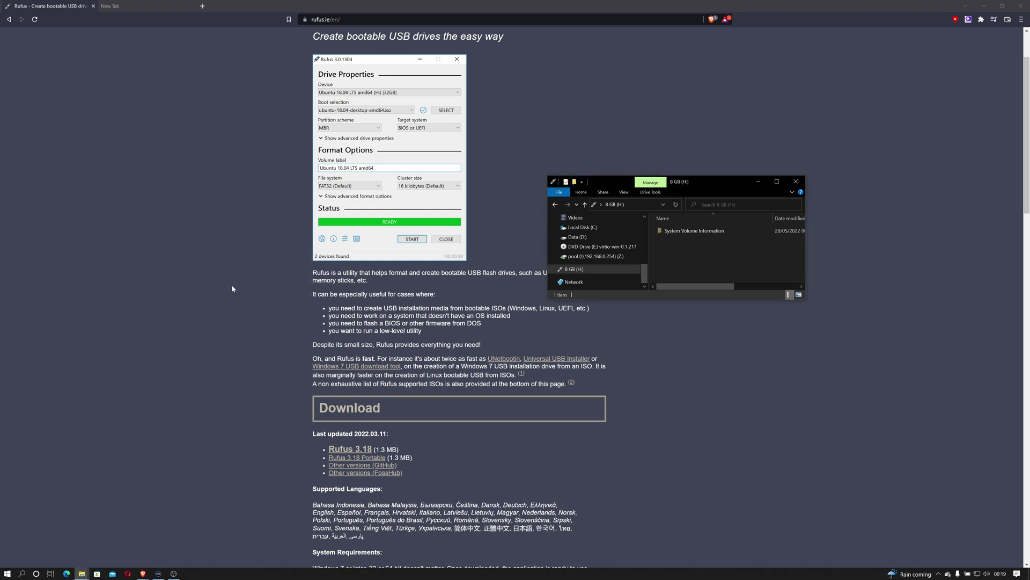
Create a folder named PS3 in the root of the 8 GB (H:) drive.
right_click(688, 251)
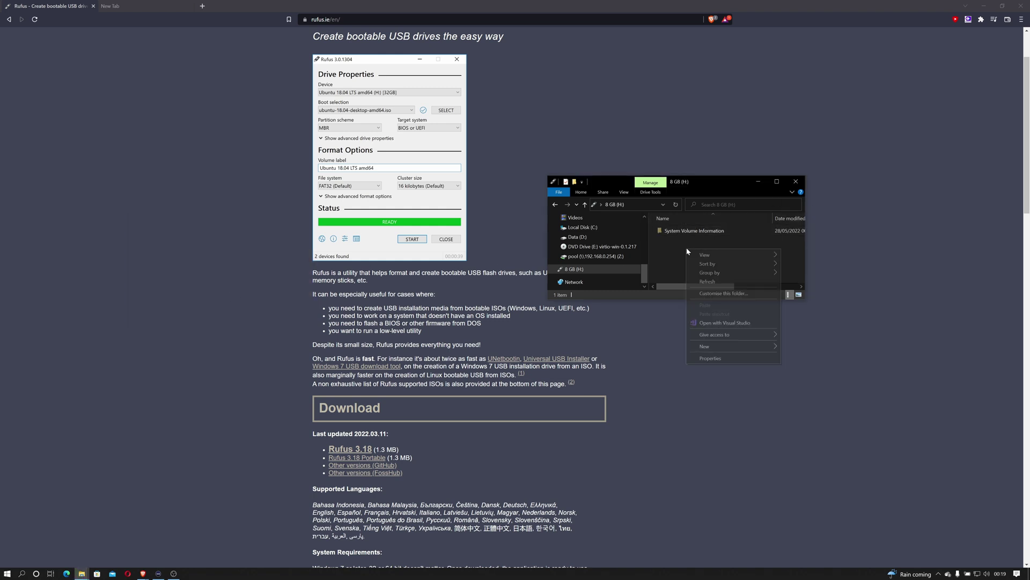
mouse_move(712, 347)
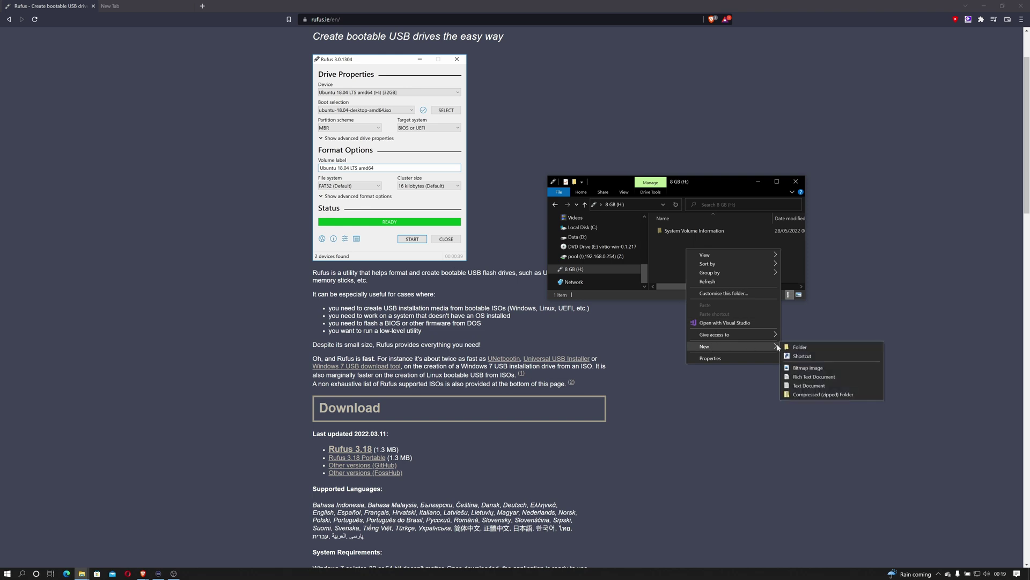
click(797, 347)
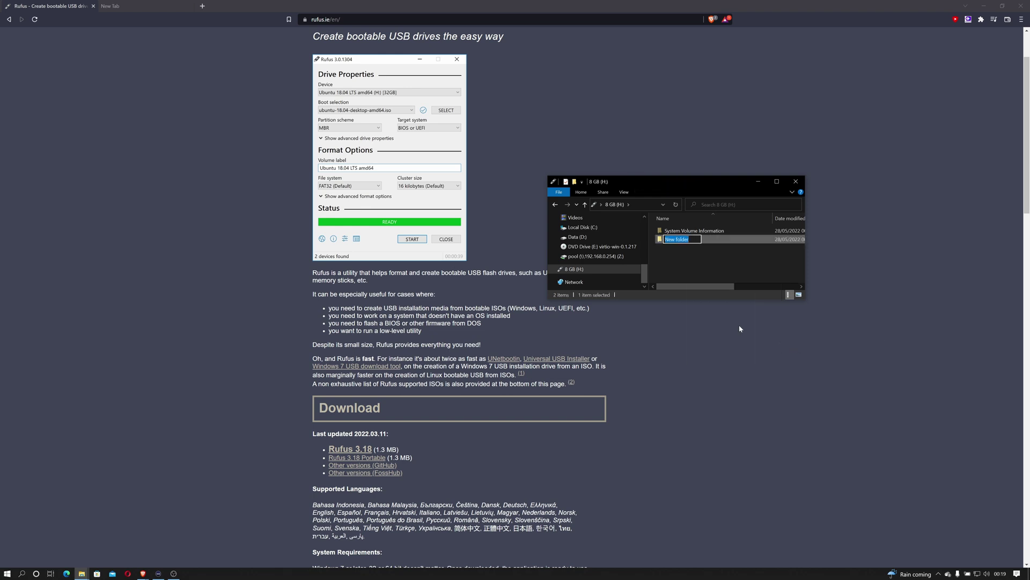
text(PS3)
key(Return)
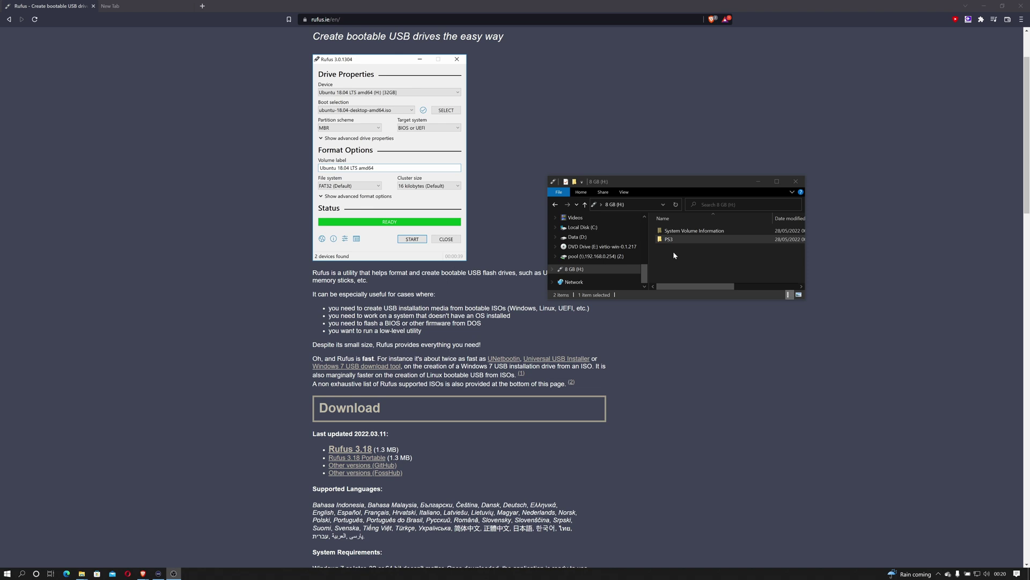
Create a folder named UPDATE inside the PS3 folder and open it.
double_click(671, 240)
right_click(674, 242)
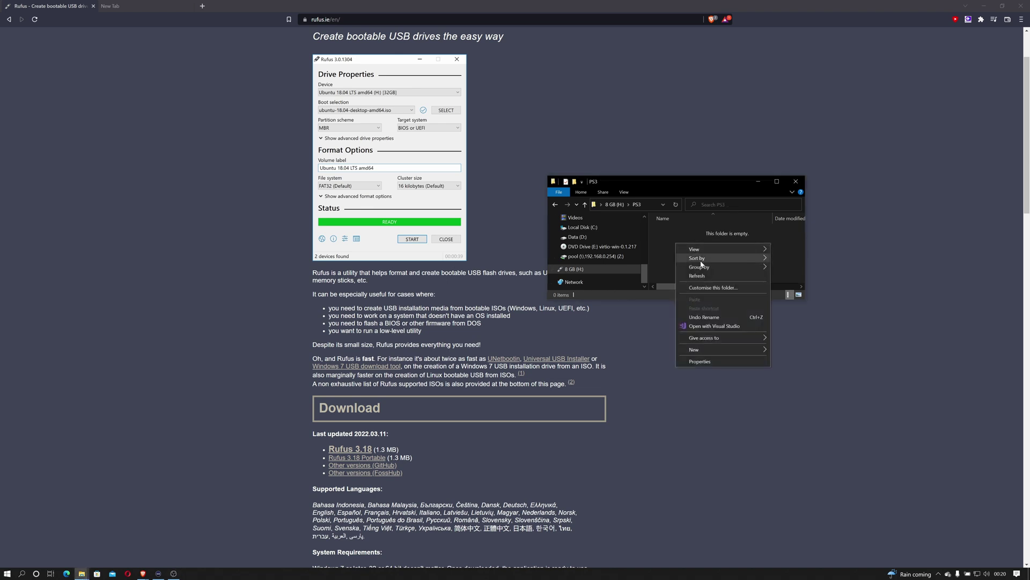
mouse_move(742, 350)
click(783, 353)
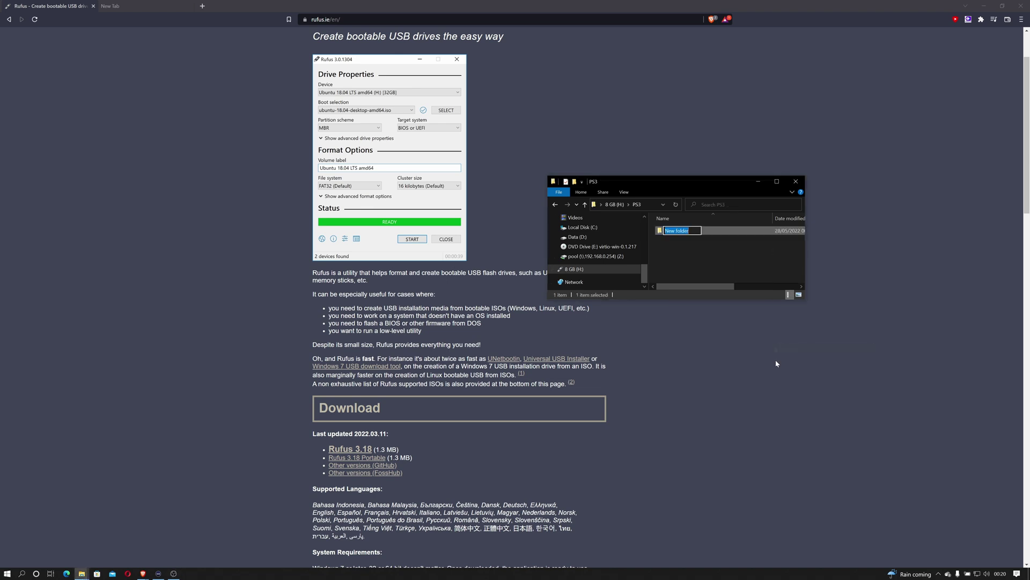
text(Upd)
key(BackSpace)
key(BackSpace)
key(BackSpace)
text(UPDATE)
key(Return)
key(Return)
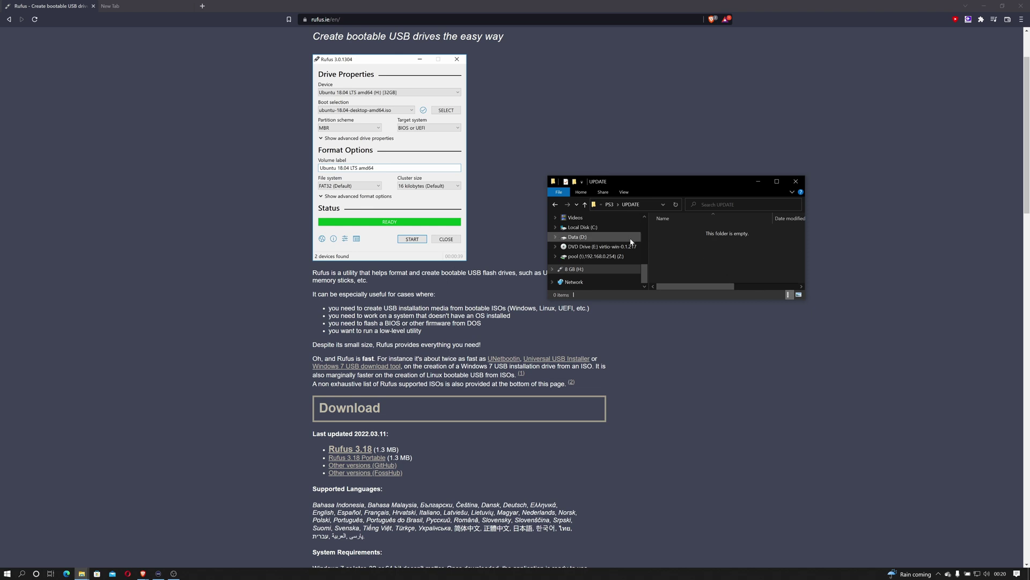
Copy PS3UPDAT.PUP from HFW_4.89.1_littlebalup.zip in Downloads into the PS3/UPDATE folder on the 8 GB (H:) drive.
scroll(630, 247, up, 5)
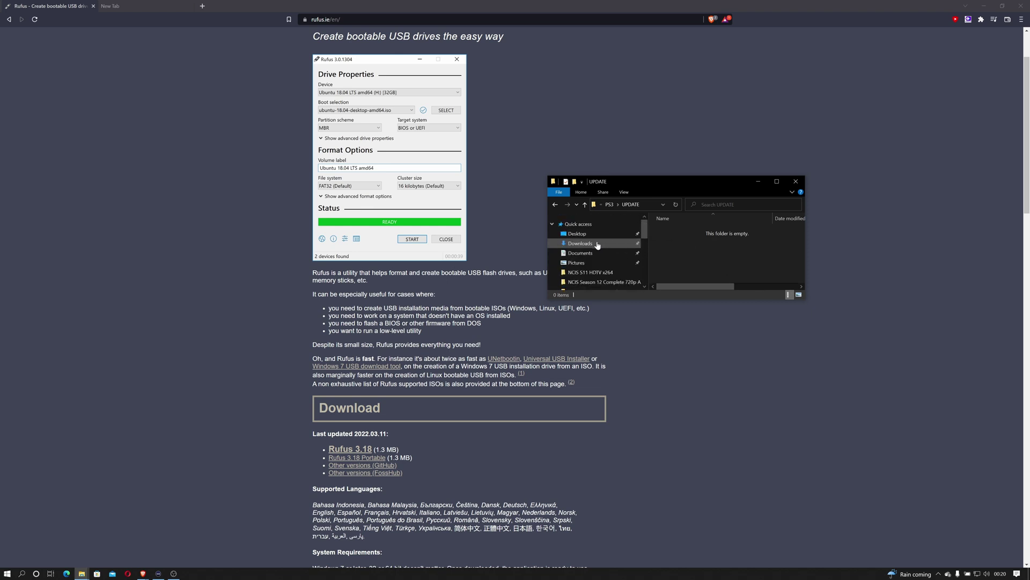
click(622, 245)
double_click(705, 270)
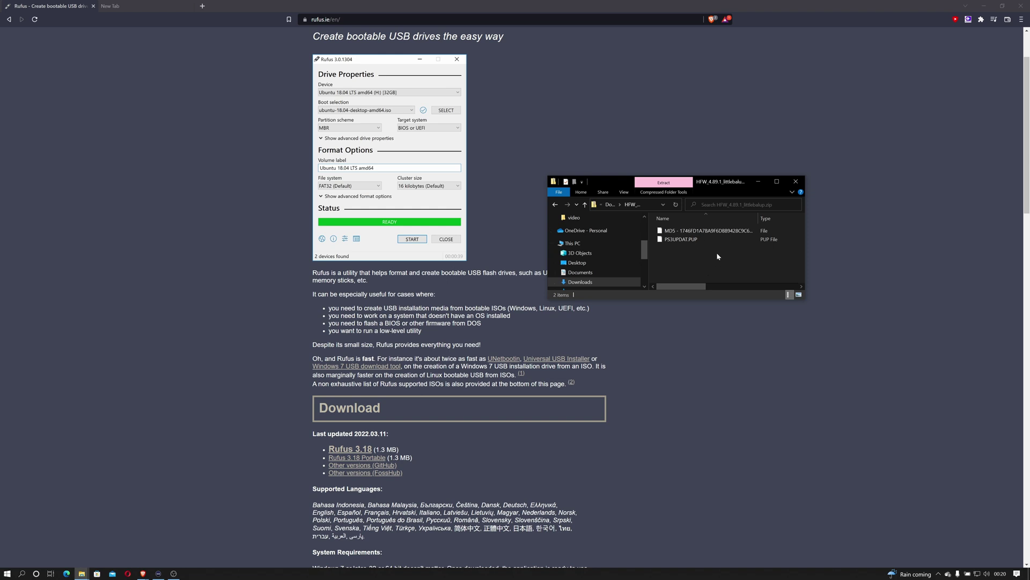
right_click(687, 239)
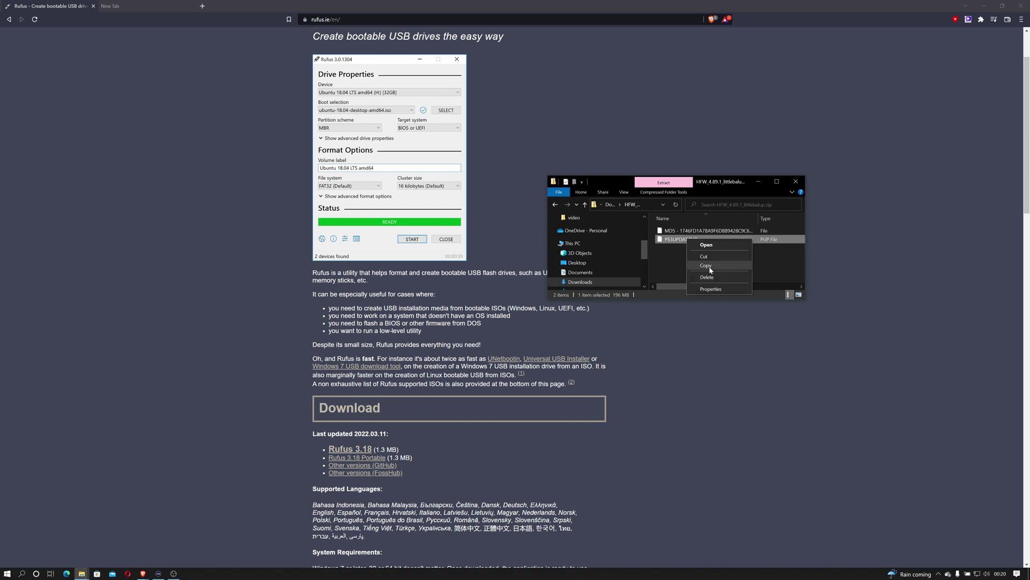
click(706, 266)
scroll(596, 257, down, 5)
click(583, 271)
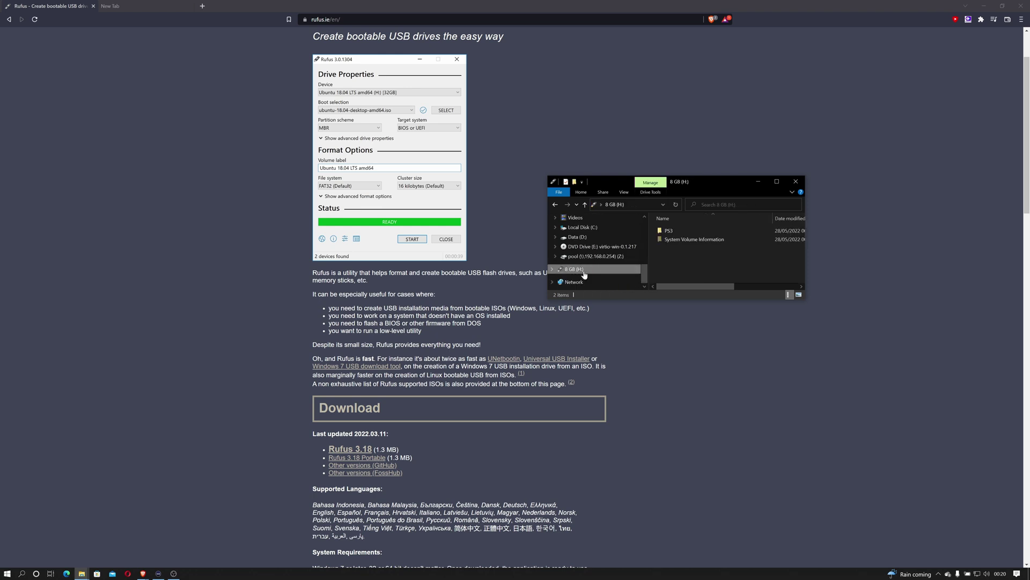
double_click(669, 230)
double_click(671, 231)
right_click(707, 239)
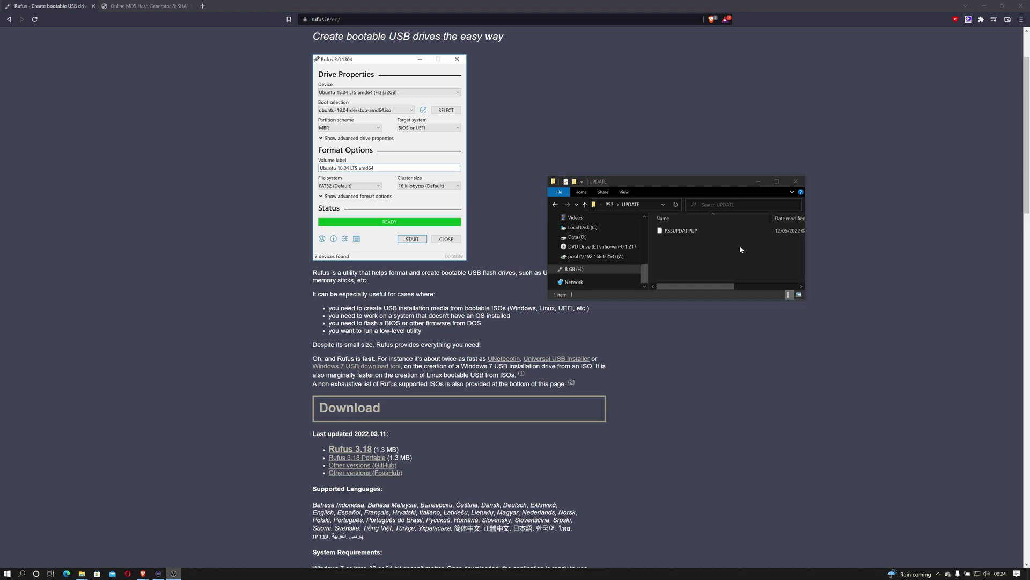
Generate the MD5 checksum of the USB drive's PS3UPDAT.PUP with the OnlineMD5 file hash generator in the browser.
click(159, 9)
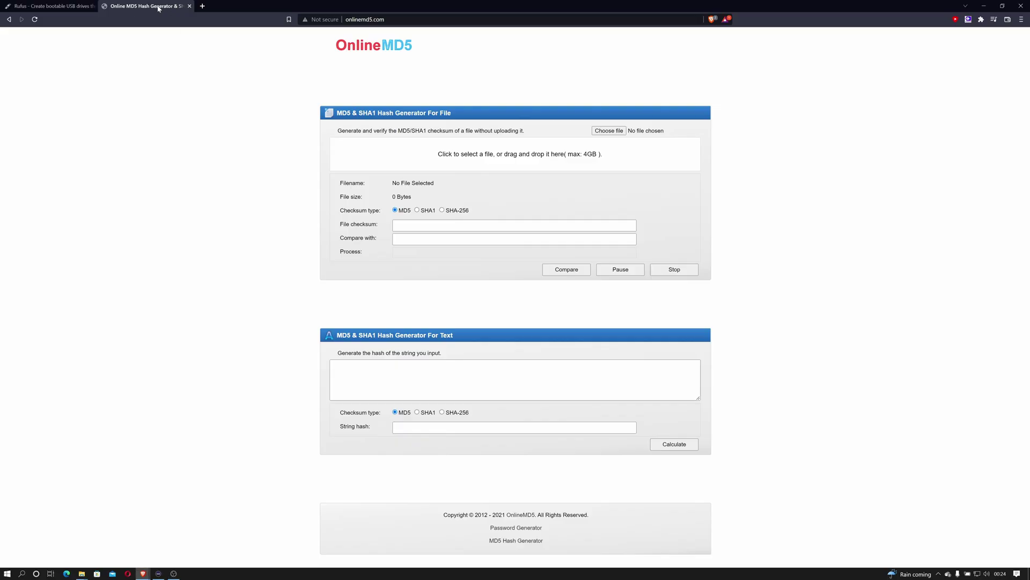
click(83, 573)
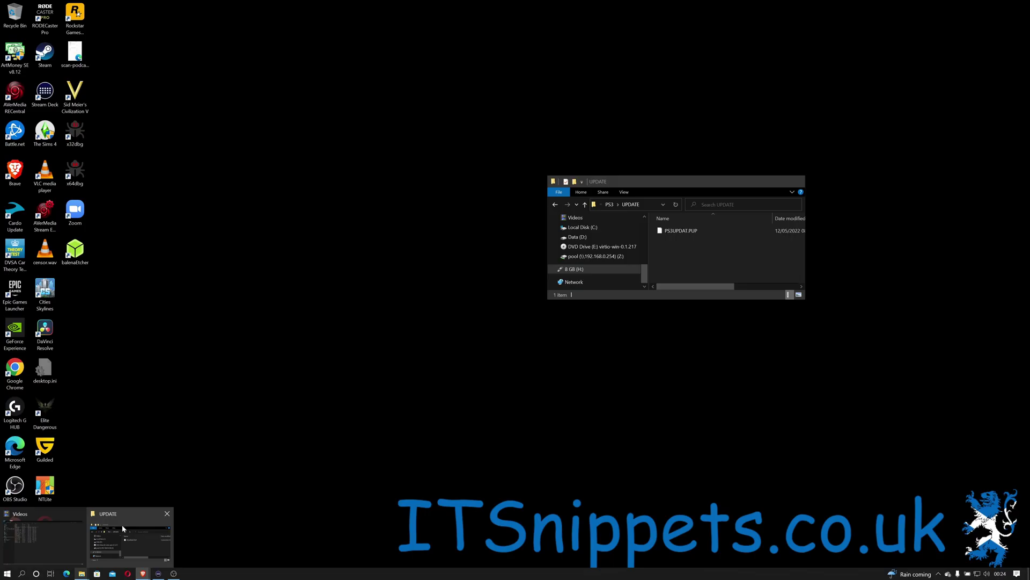
click(127, 524)
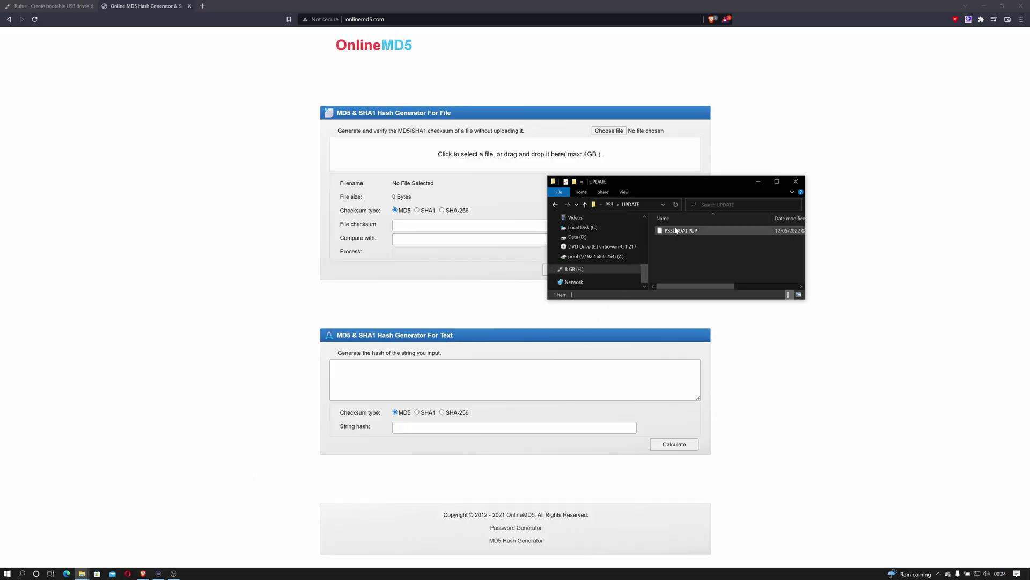
drag(676, 230, 437, 152)
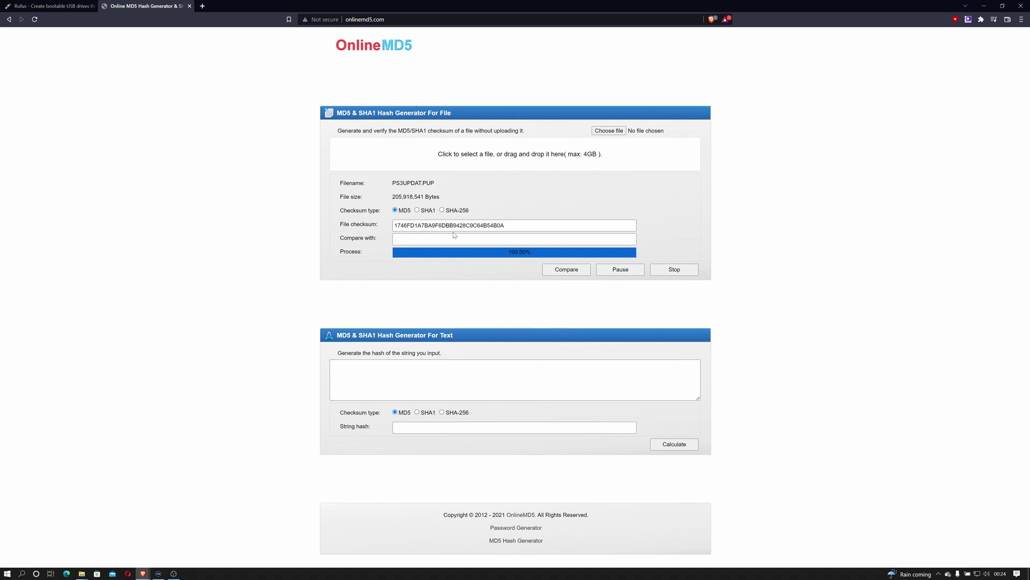
Compare the generated checksum with the full name of the MD5 file in HFW_4.89.1_littlebalup.zip, widening and moving the window to show both.
mouse_move(82, 573)
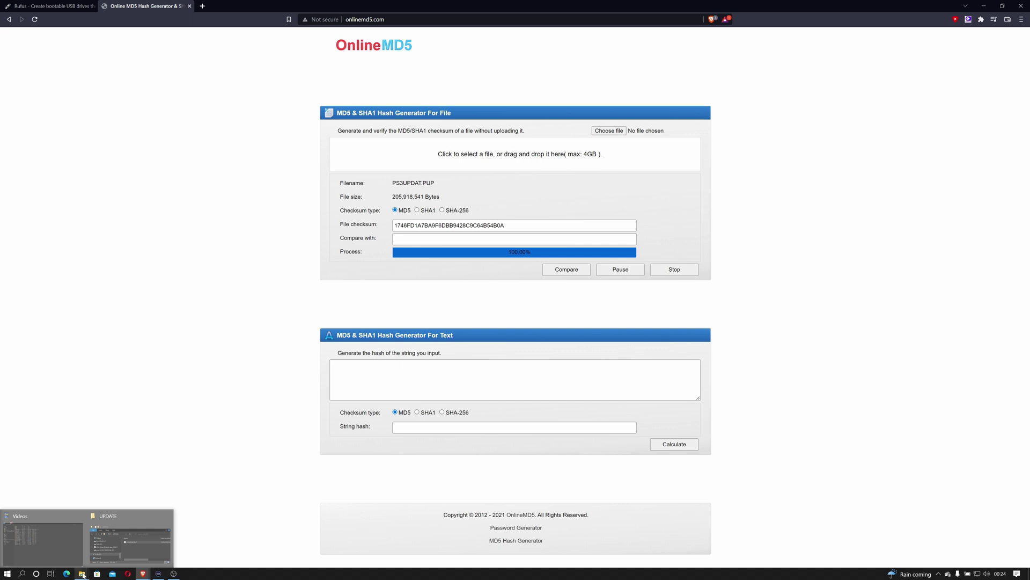
click(129, 537)
scroll(596, 241, up, 8)
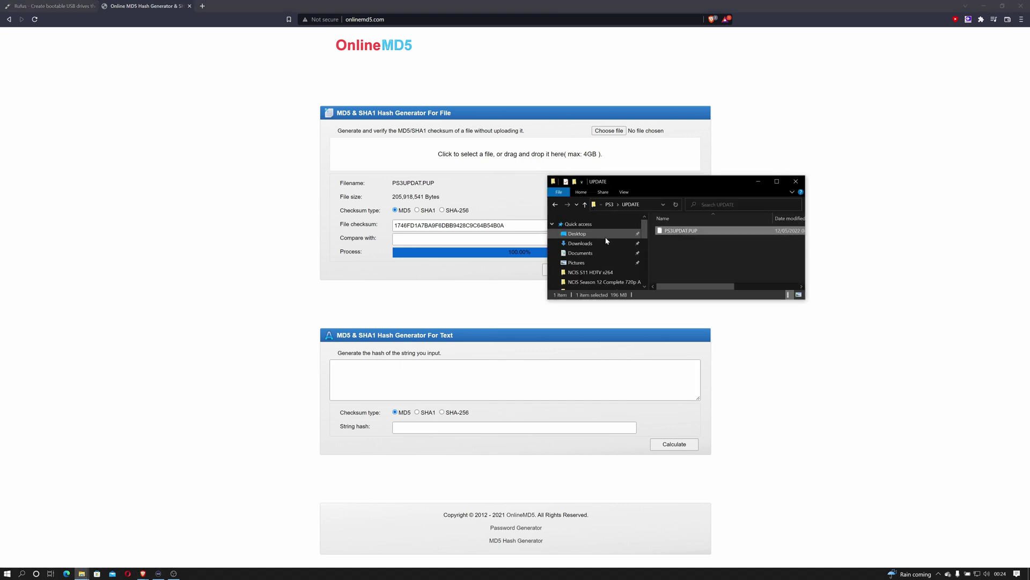
click(580, 243)
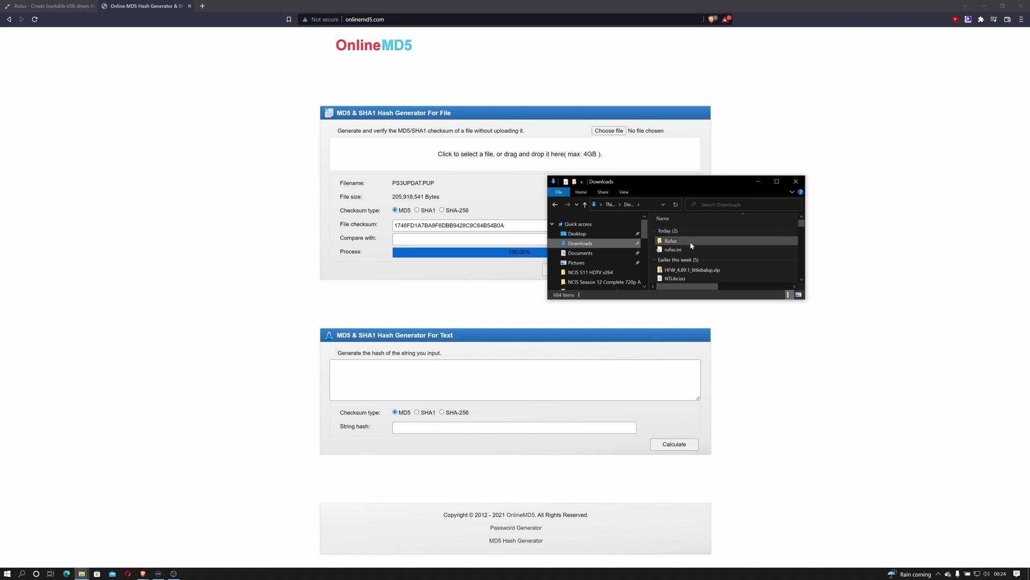
double_click(692, 235)
double_click(692, 231)
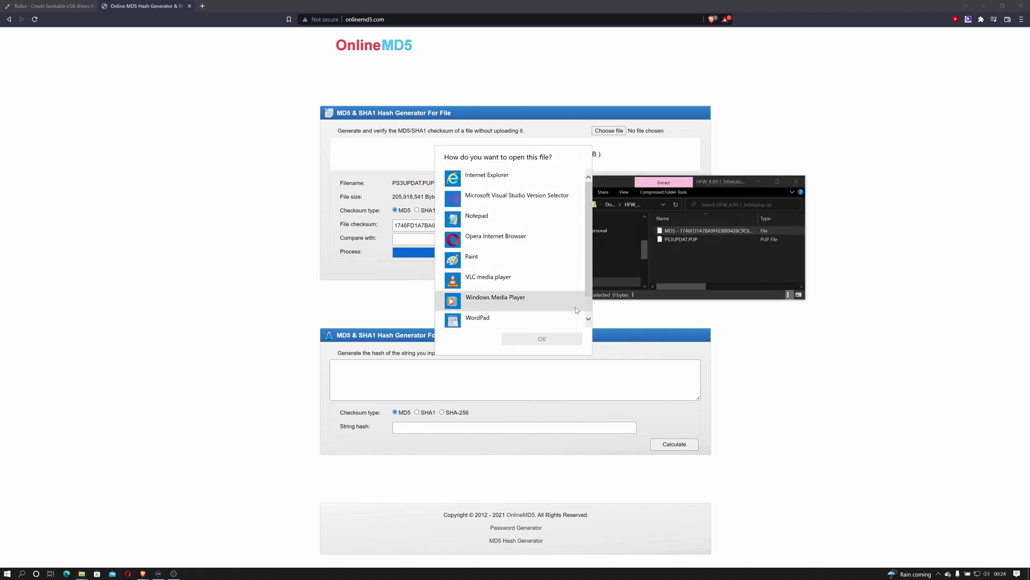
click(688, 290)
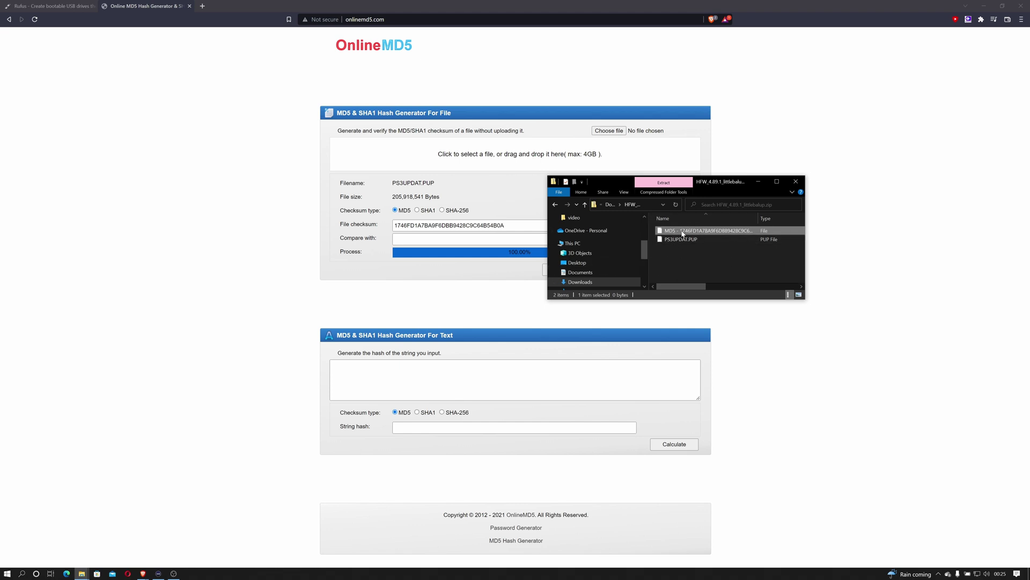
drag(805, 299, 969, 297)
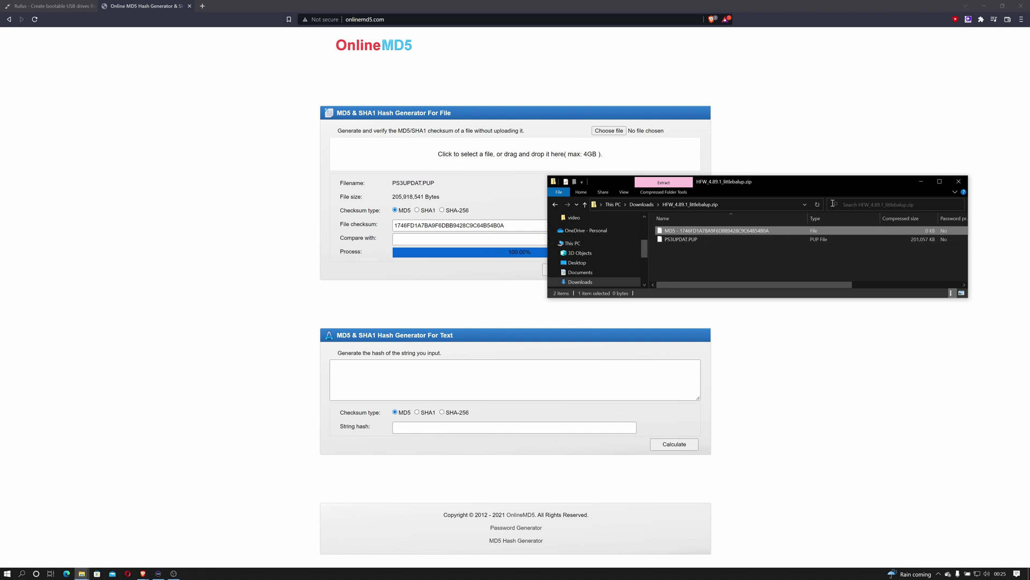
drag(795, 187, 835, 292)
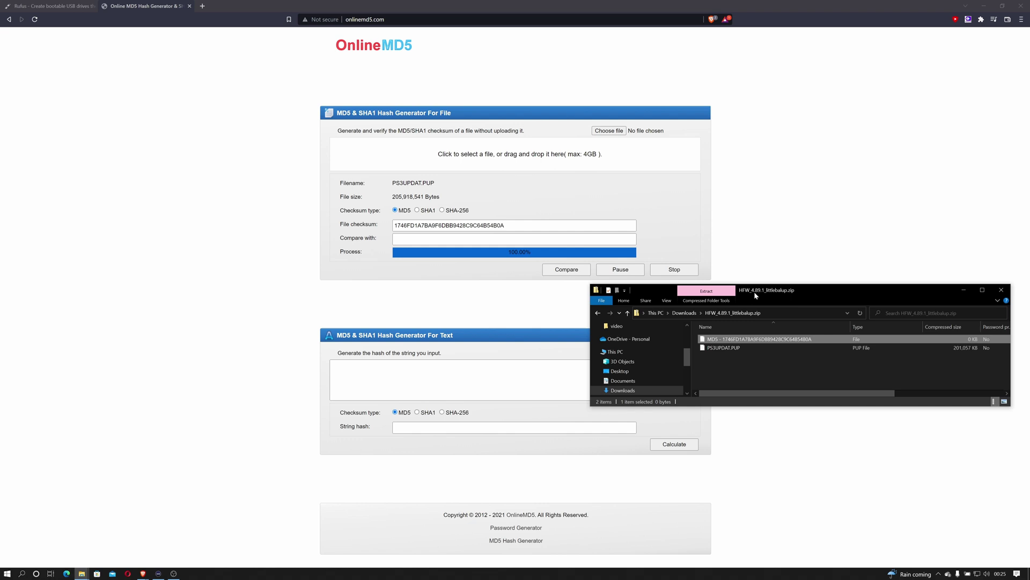
key(super+Down)
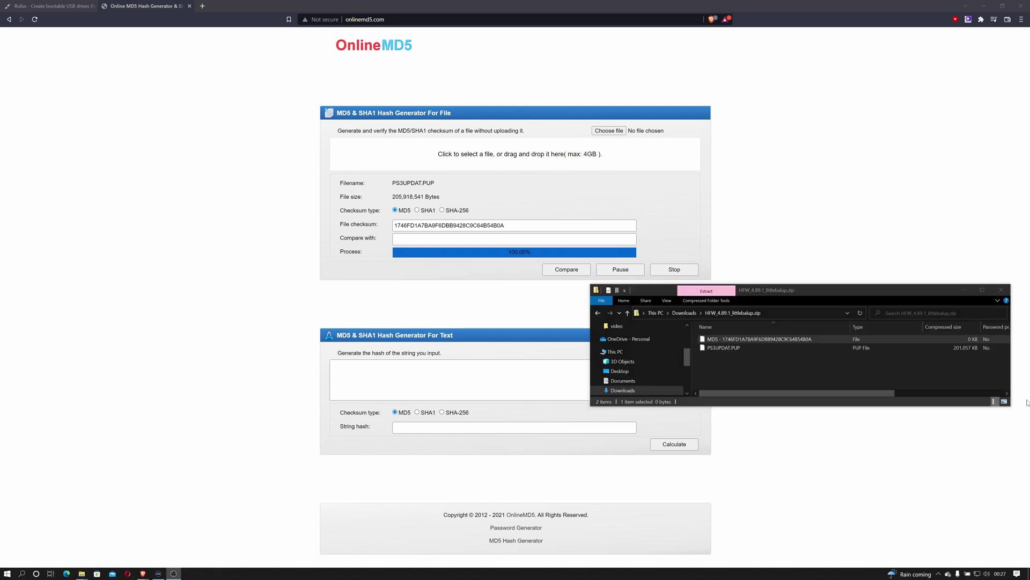
Eject the 8 GB (H:) drive safely and dismiss the removal notification.
scroll(663, 376, down, 4)
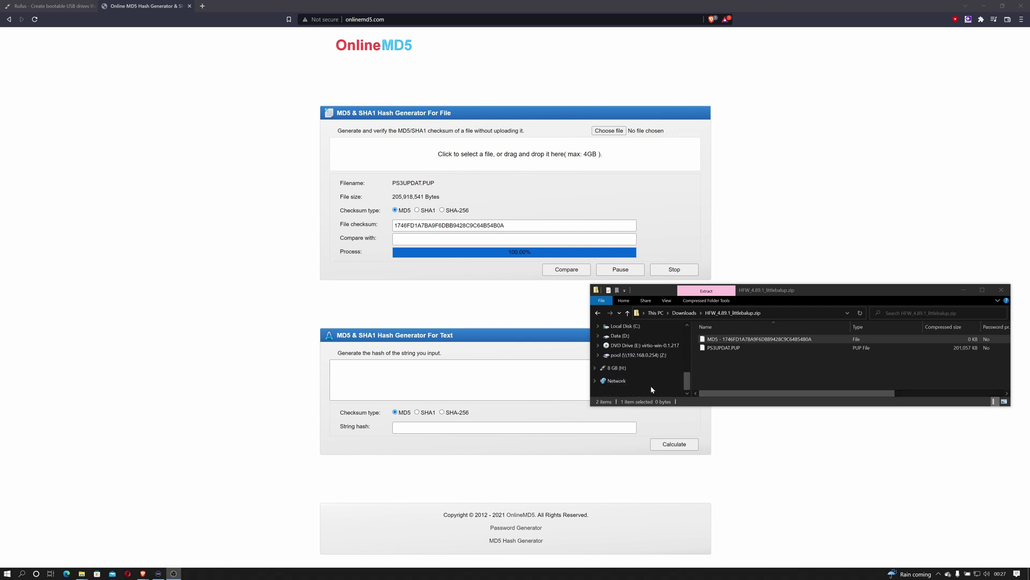
right_click(623, 369)
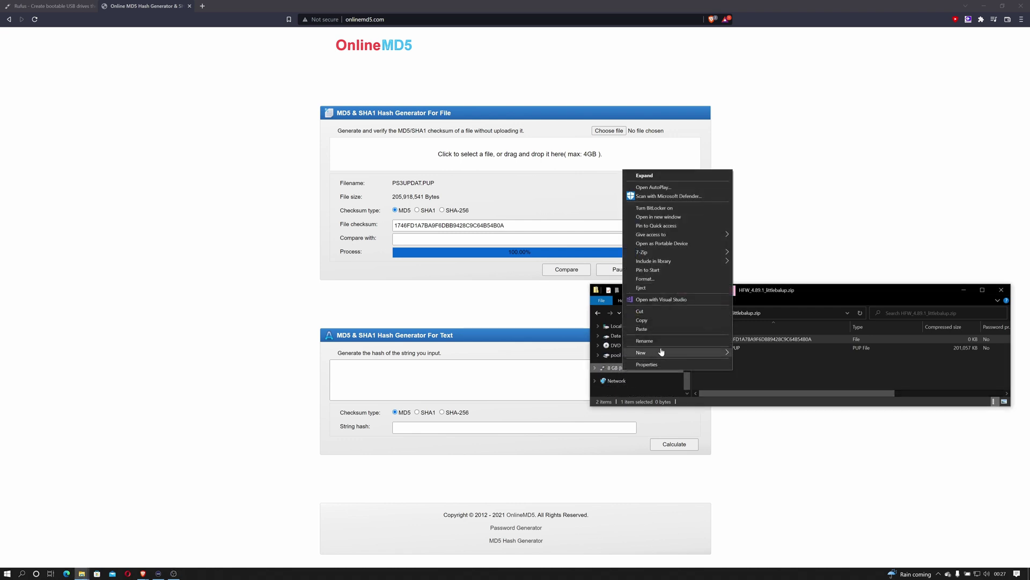
click(642, 288)
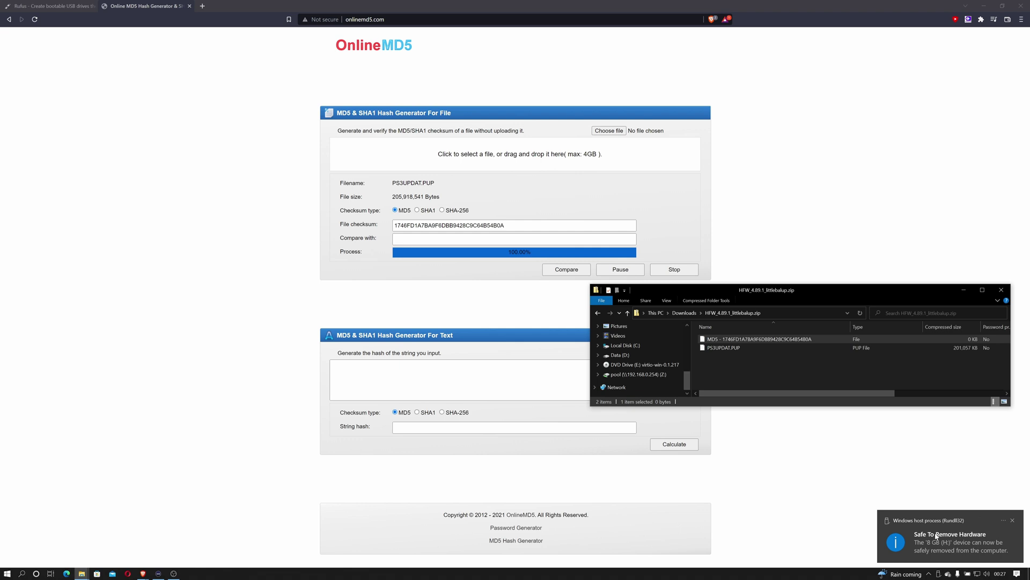
click(1013, 521)
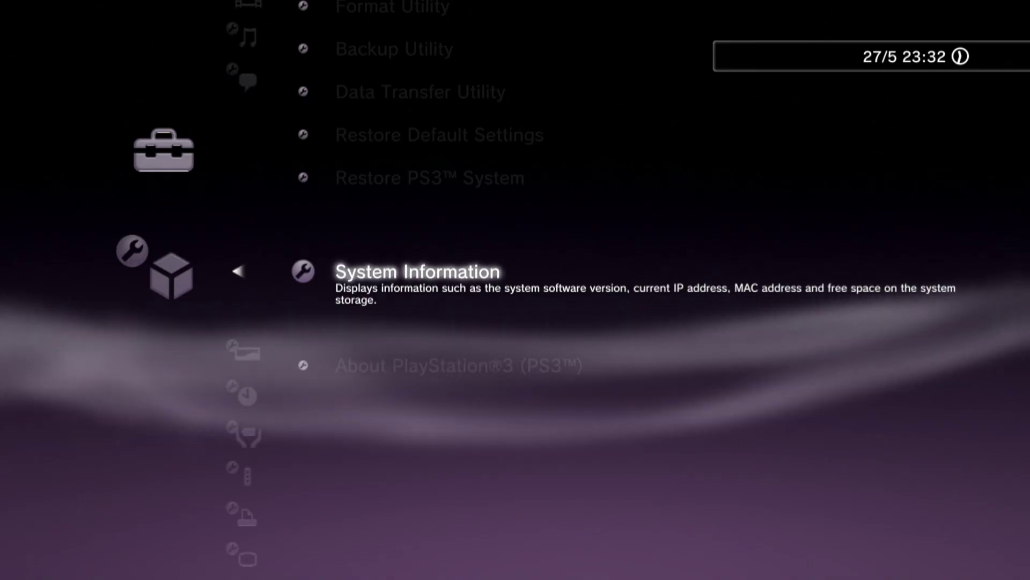
Switch to the PlayStation 3, leave System Settings and open System Update in the Settings category.
key(Up)
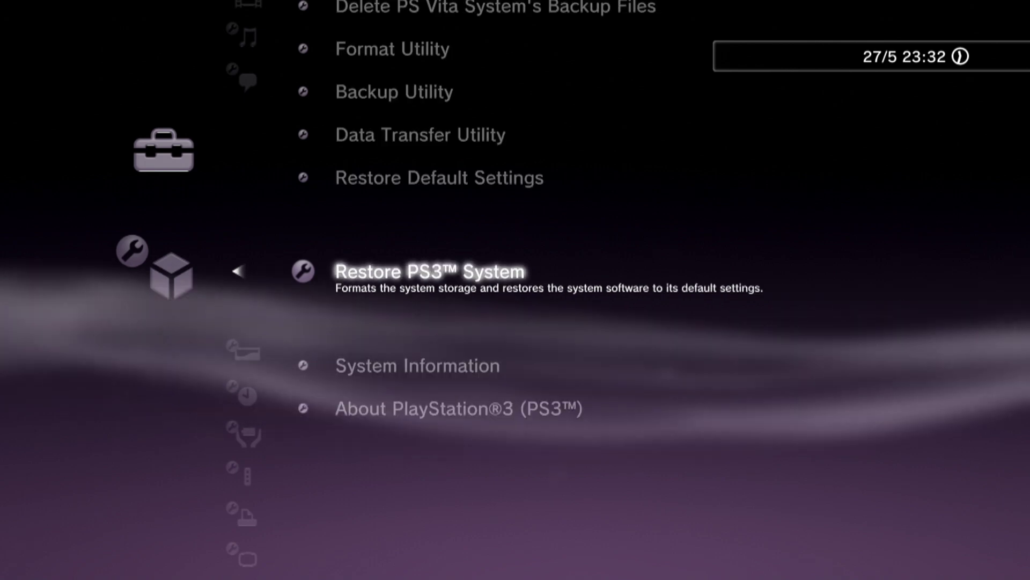
key(Up)
key(Left)
key(Left)
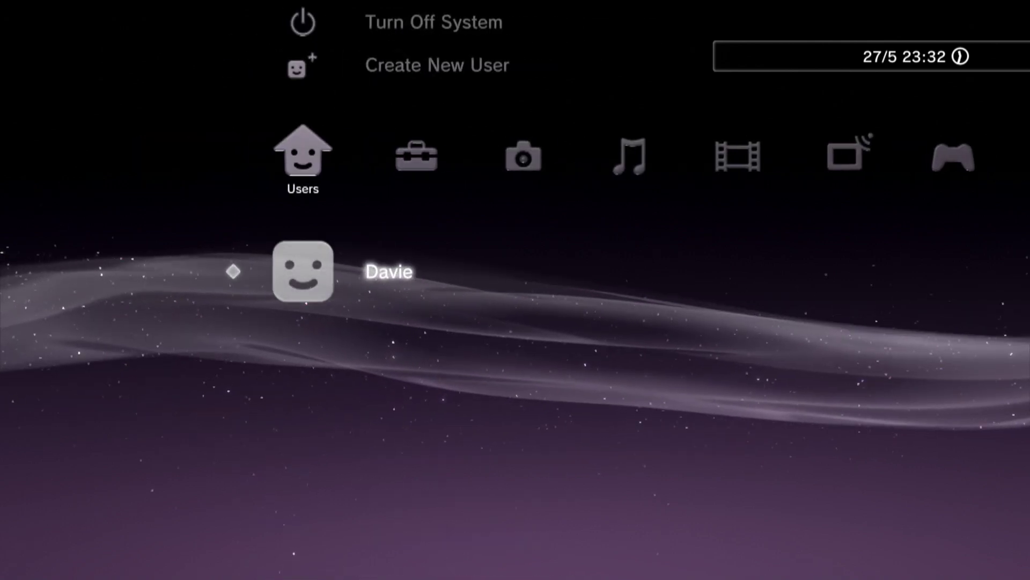
key(Right)
key(Up)
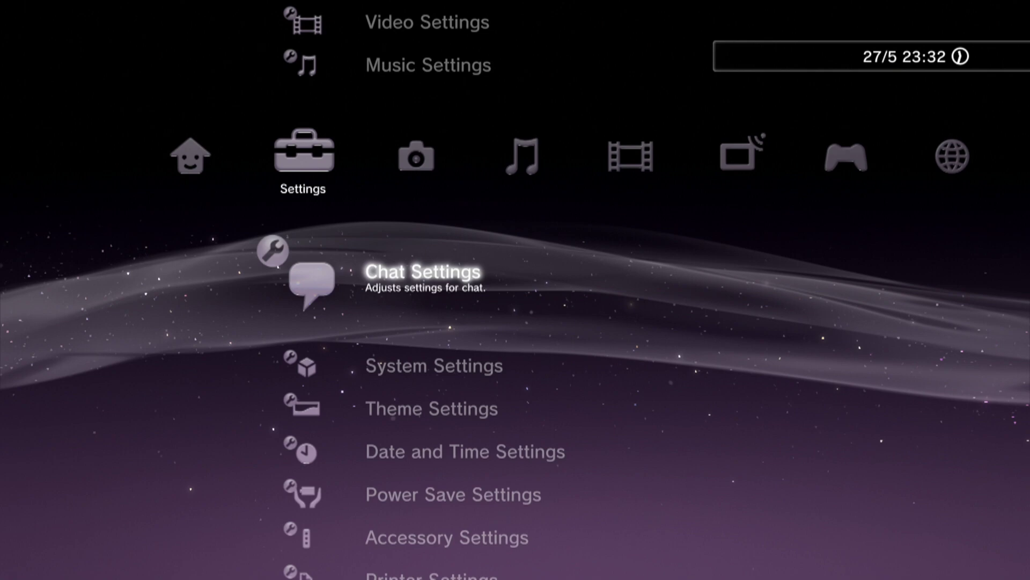
key(Up)
key(Up)
key(Up)
key(Up)
key(Return)
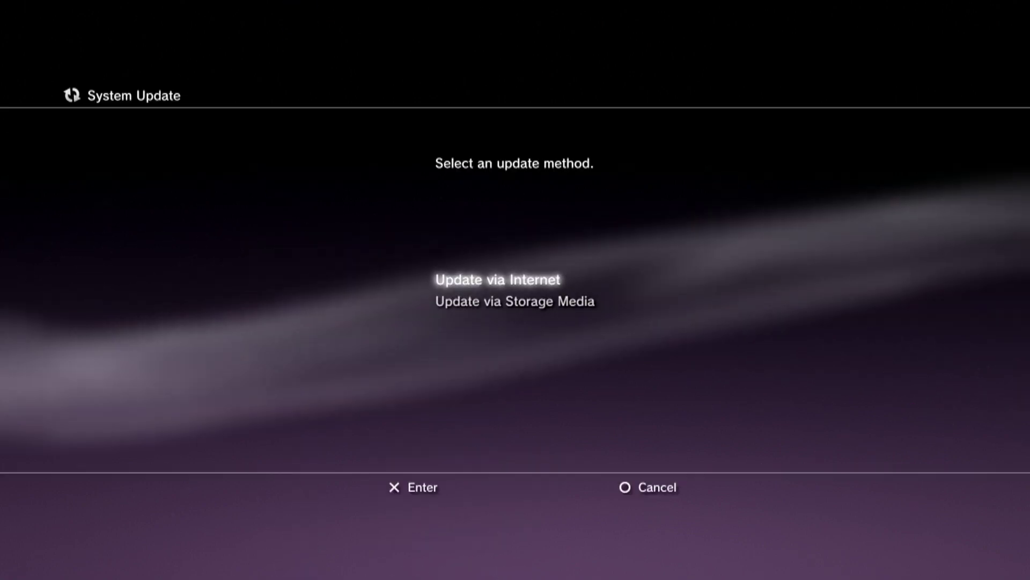
Choose Update via Storage Media and accept the 4.89.1 HFW update data from the USB device.
key(Down)
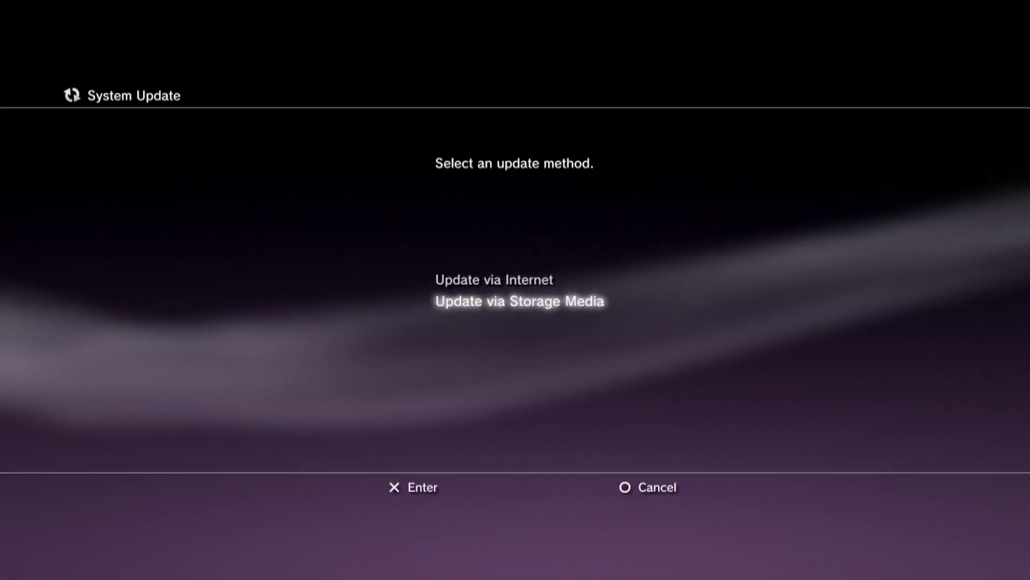
key(Return)
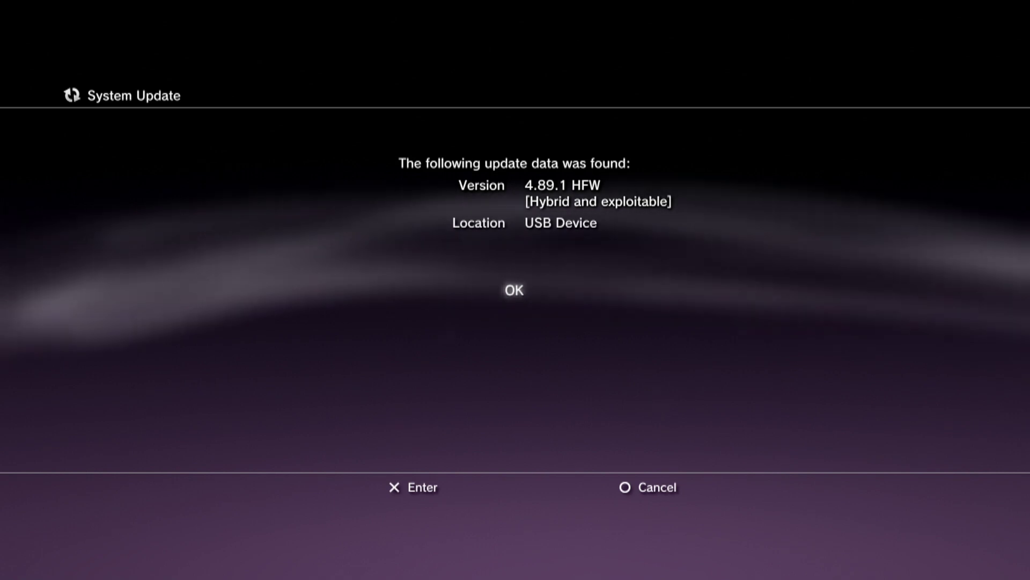
key(Return)
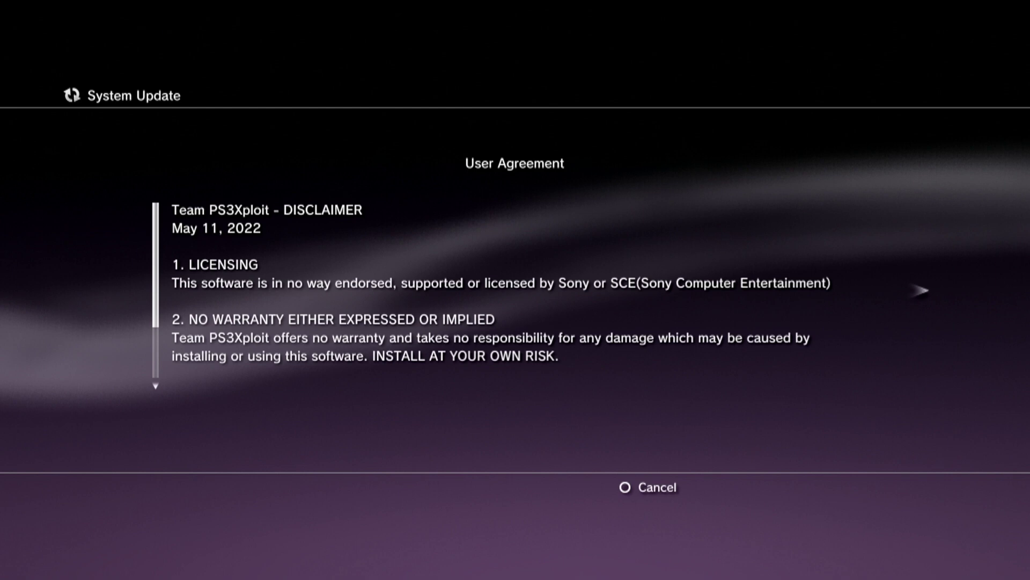
Accept the Team PS3Xploit user agreement and start the system update, leaving automatic turn-off after the update unselected.
key(Down)
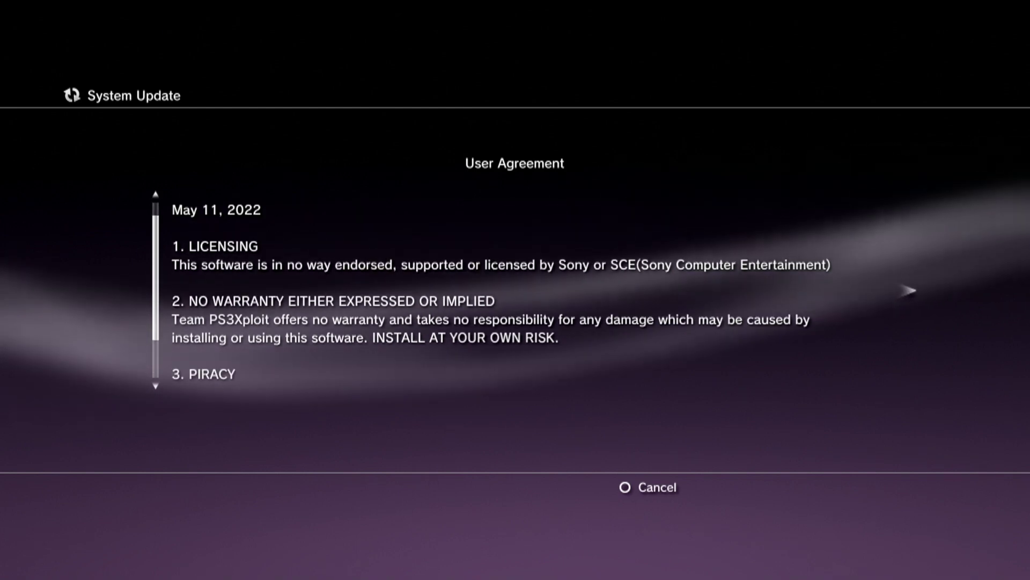
key(Right)
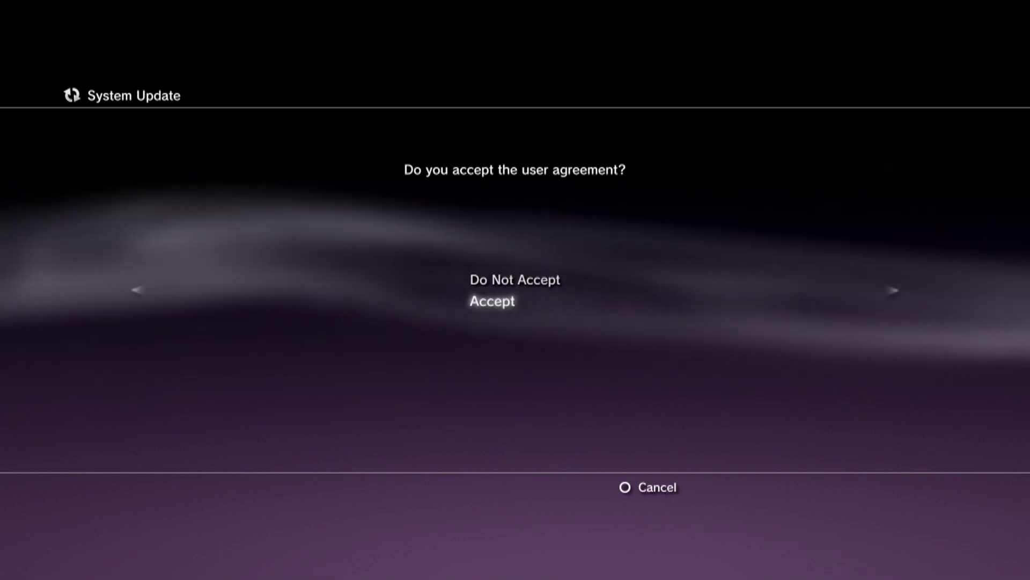
key(Return)
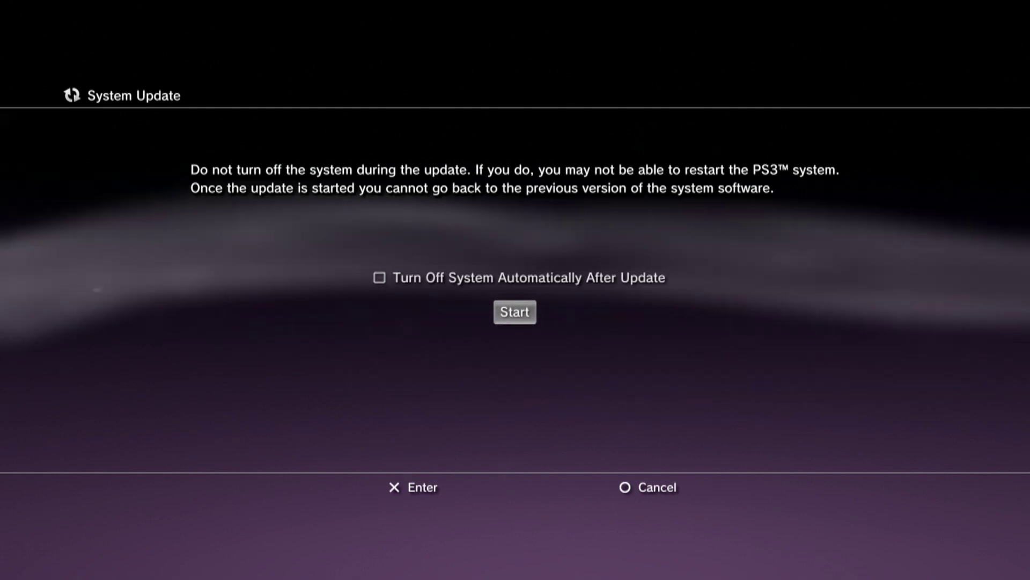
key(Down)
key(Return)
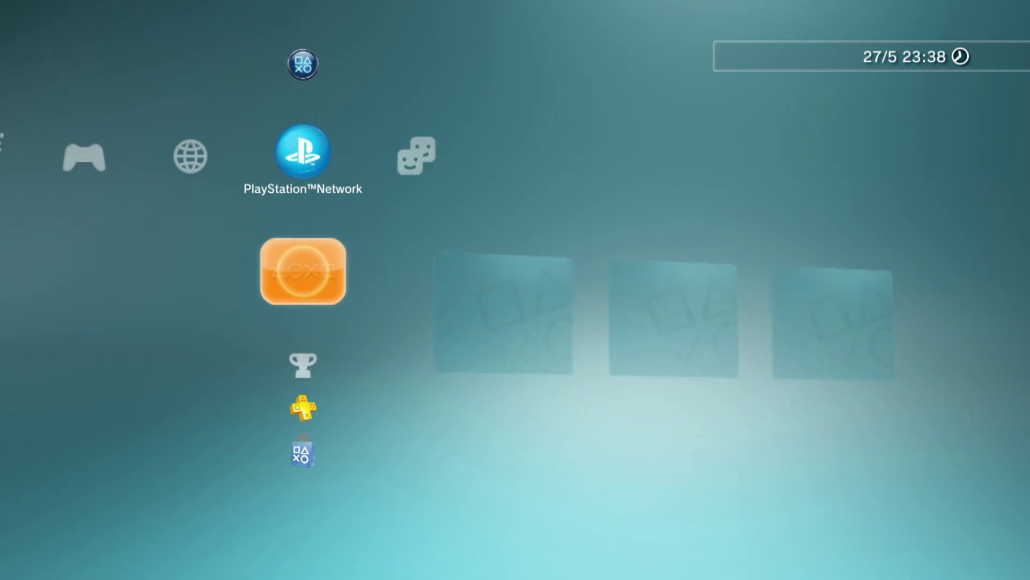
Return to System Update in the Settings category, check for applicable update data, and leave the check.
key(Left)
key(Left)
key(Left)
key(Left)
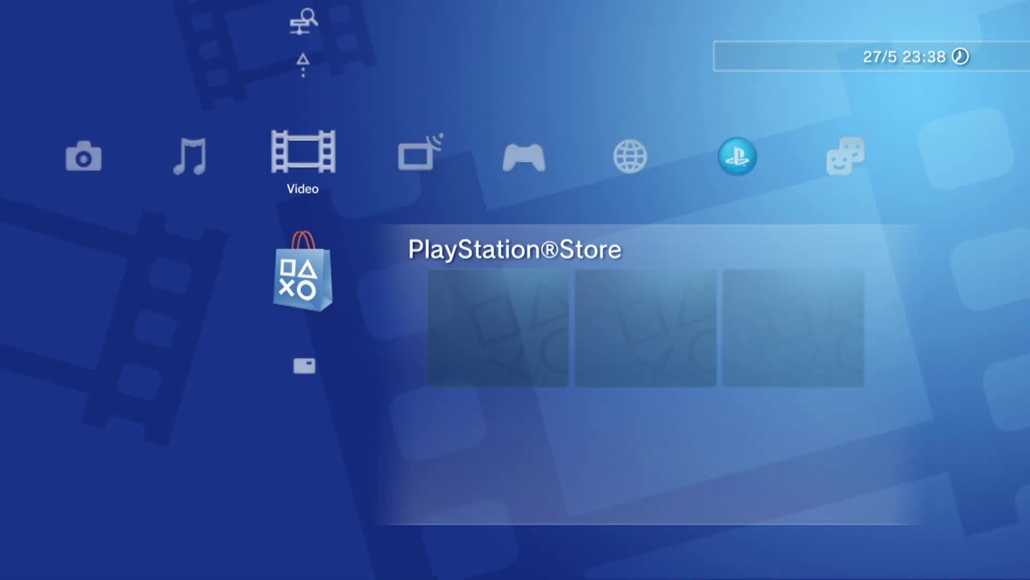
key(Left)
key(Left)
key(Left)
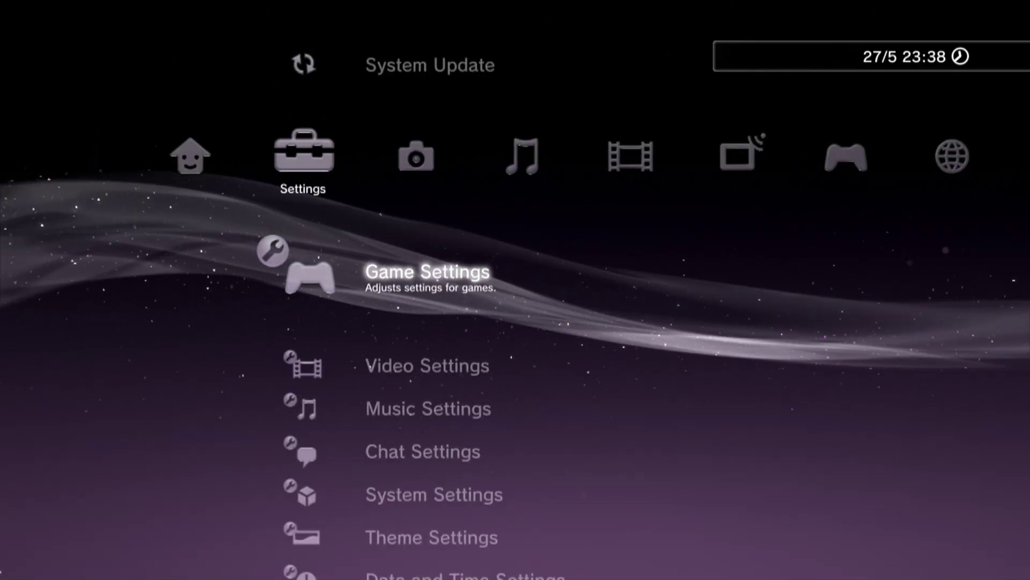
key(Up)
key(Return)
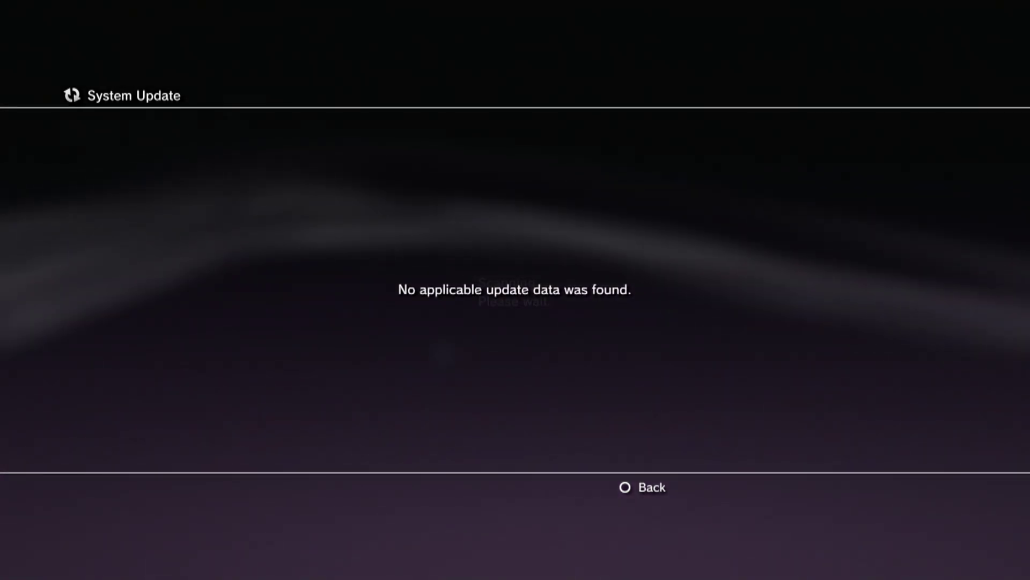
key(Escape)
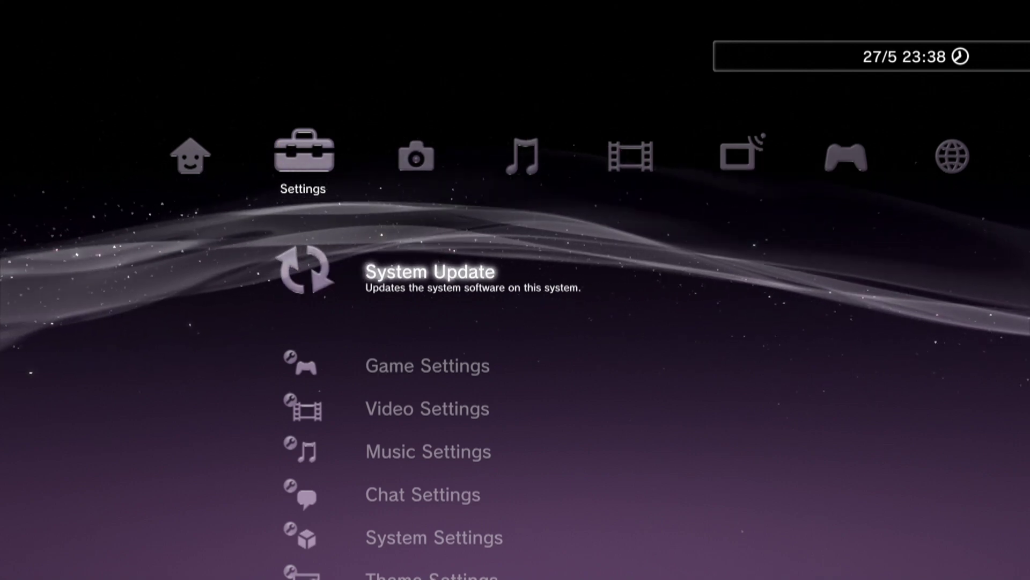
Find System Settings in the Settings category and open it.
key(Down)
key(Down)
key(Down)
key(Down)
key(Down)
key(Down)
key(Down)
key(Down)
key(Down)
key(Down)
key(Down)
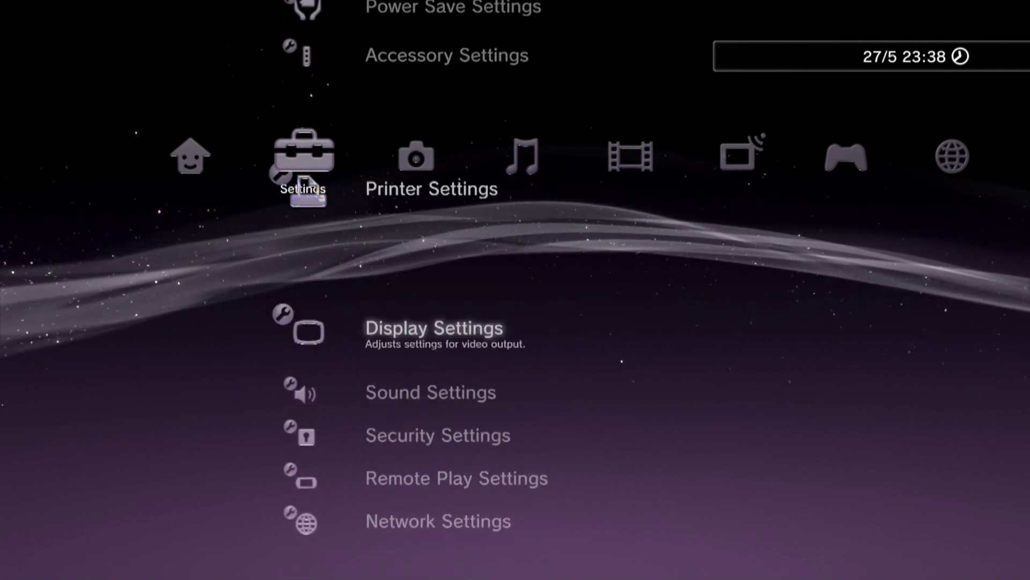
key(Down)
key(Down)
key(Down)
key(Up)
key(Up)
key(Up)
key(Up)
key(Up)
key(Up)
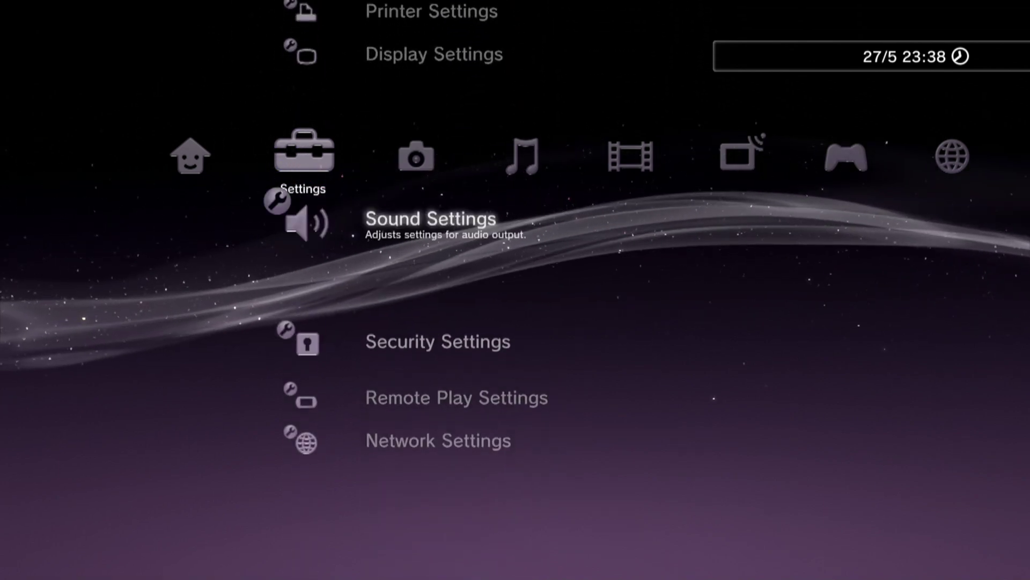
key(Up)
key(Up)
key(Up)
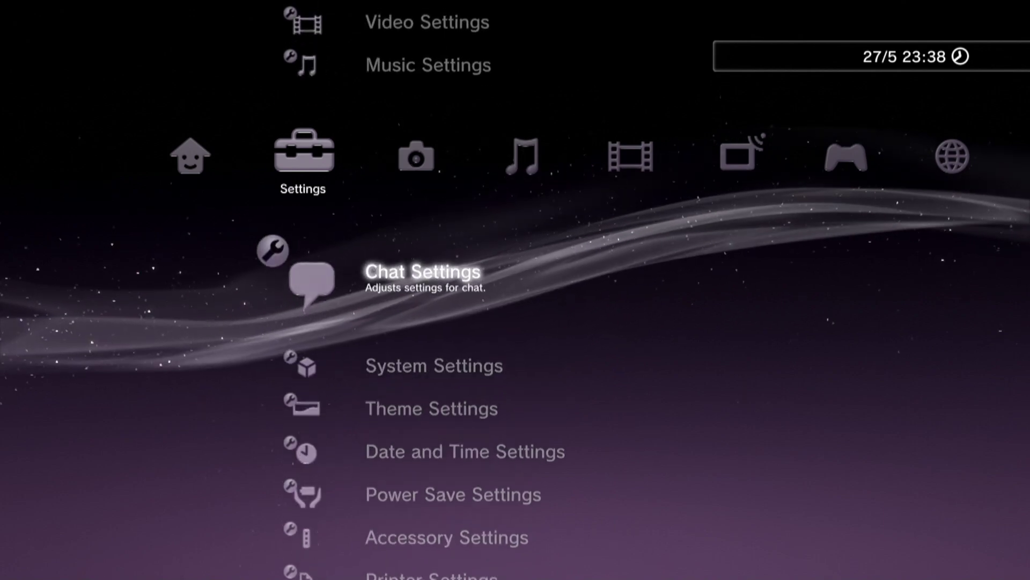
key(Down)
key(Return)
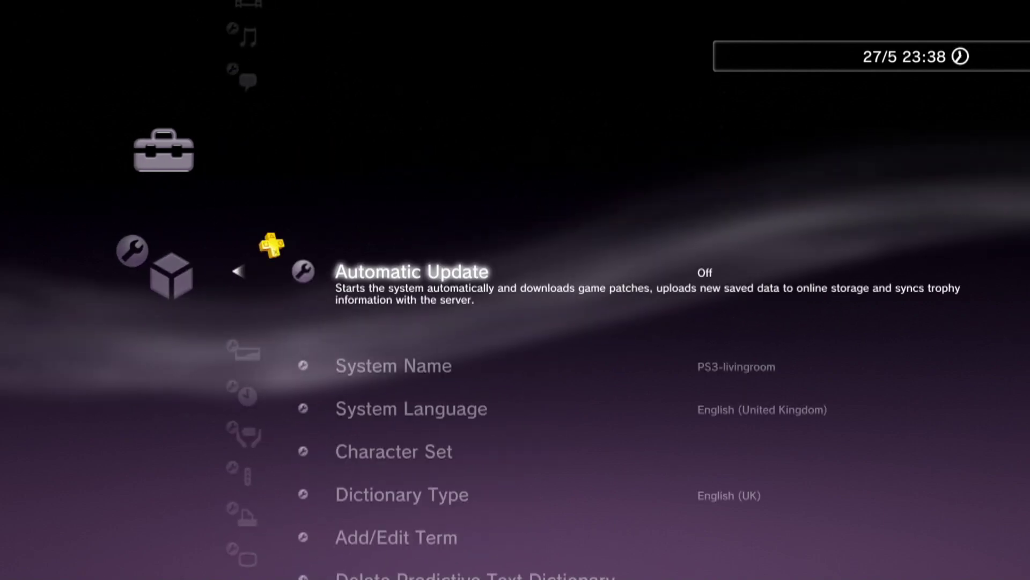
Open System Information to check the installed system software version, and leave it.
key(Down)
key(Down)
key(Down)
key(Down)
key(Down)
key(Down)
key(Down)
key(Down)
key(Down)
key(Down)
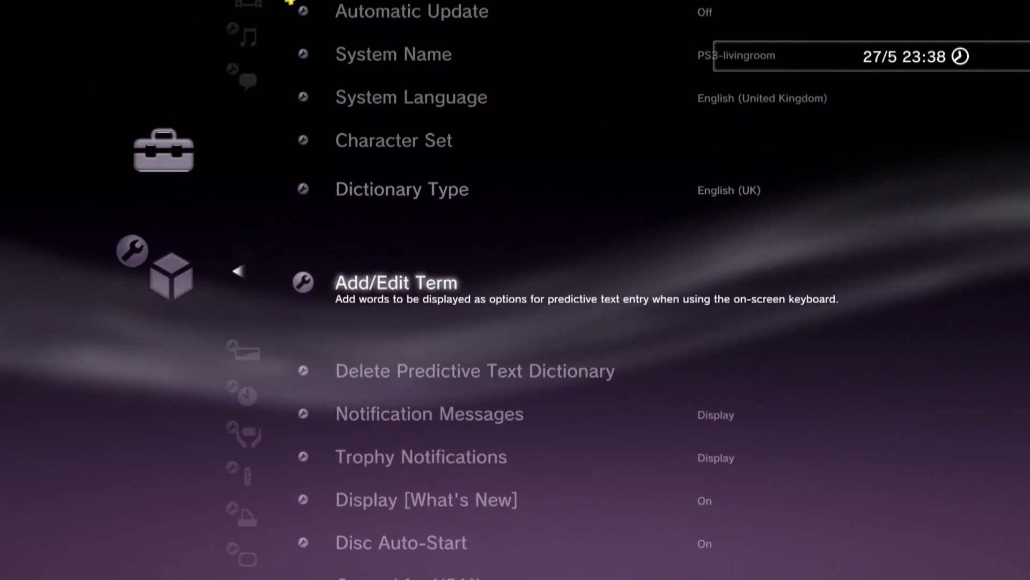
key(Down)
key(Down)
key(Down)
key(Down)
key(Down)
key(Down)
key(Down)
key(Down)
key(Down)
key(Down)
key(Down)
key(Down)
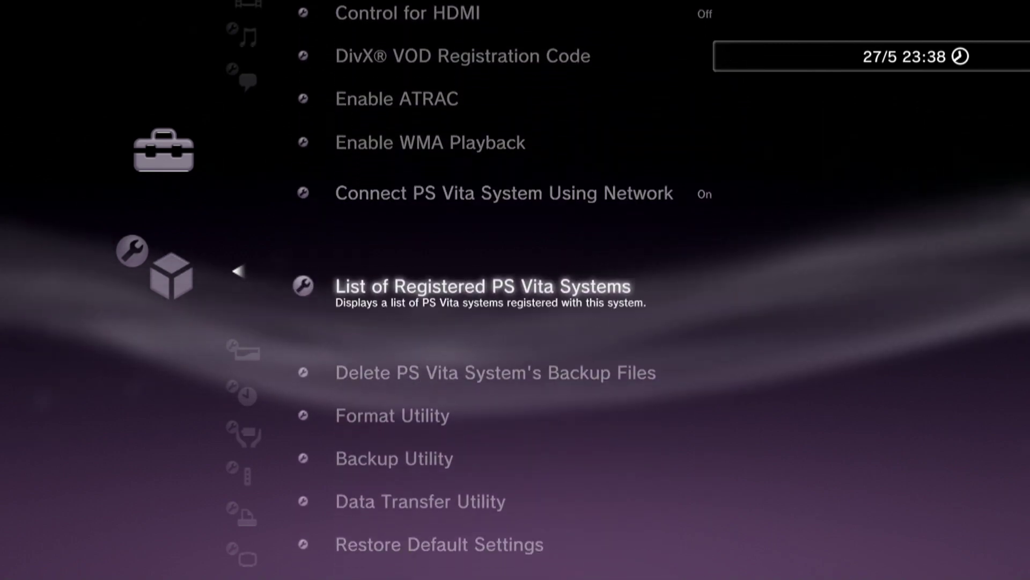
key(Down)
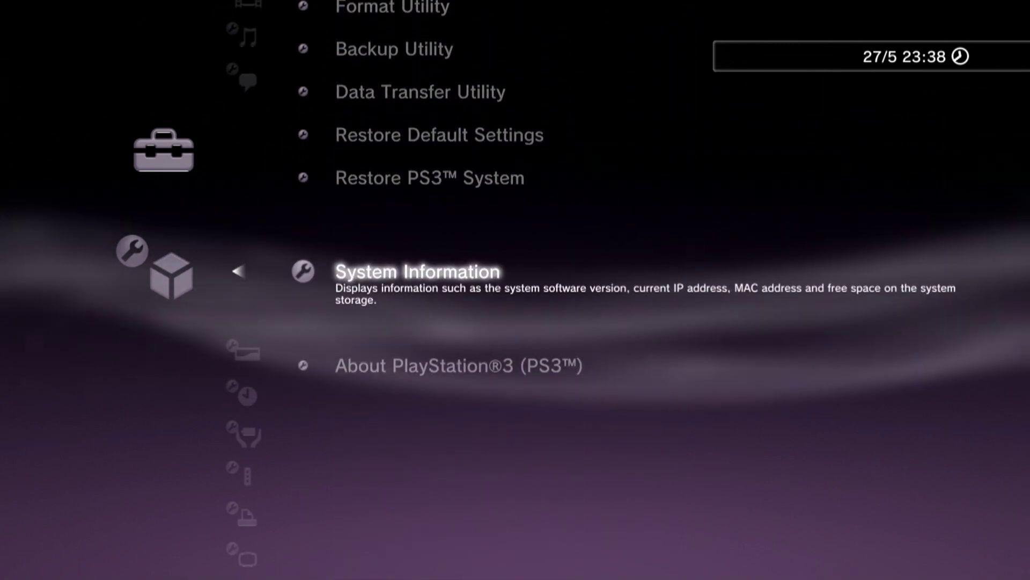
key(Return)
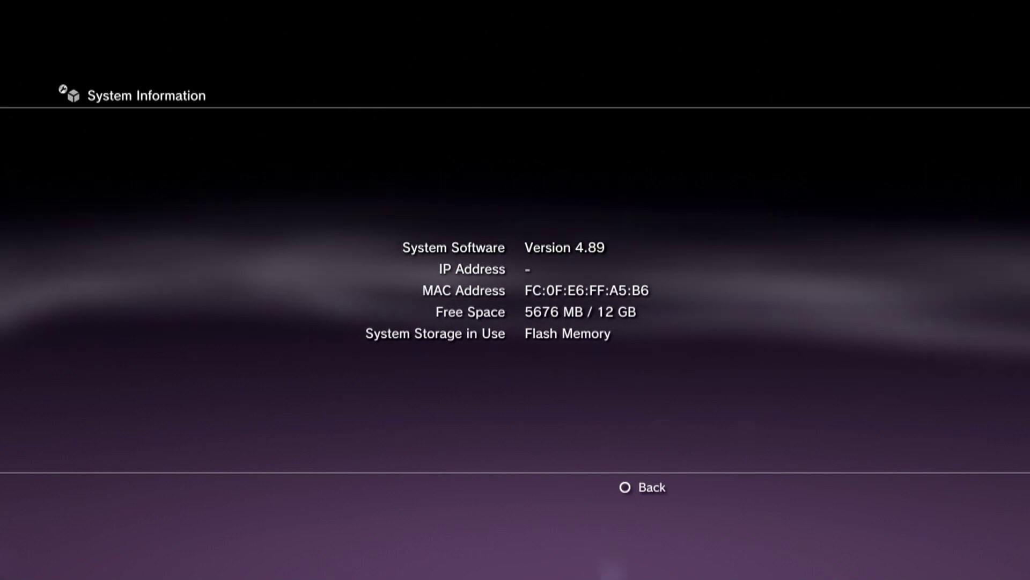
key(Escape)
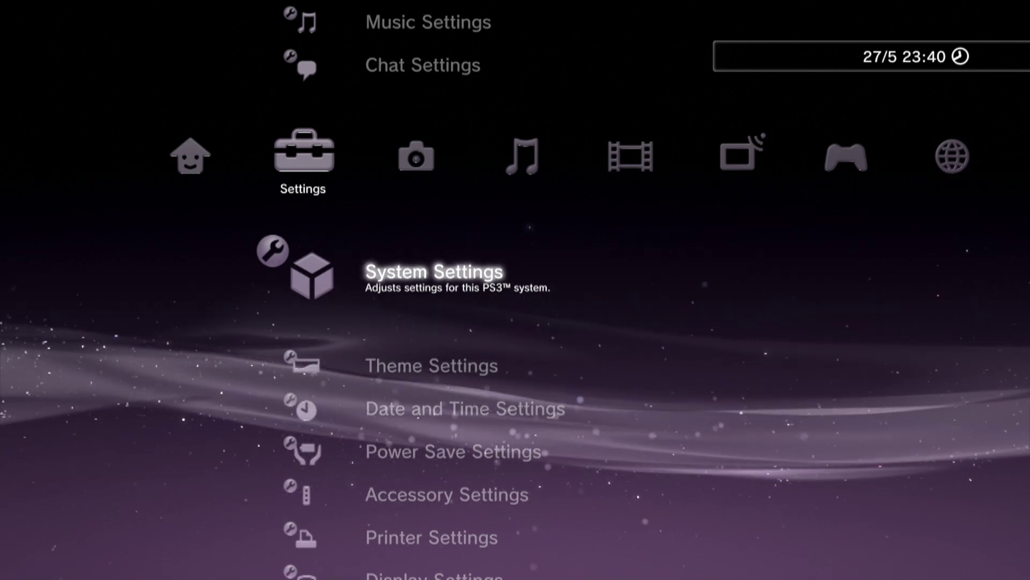
Go to the Network category and open Internet Search.
key(Right)
key(Right)
key(Right)
key(Right)
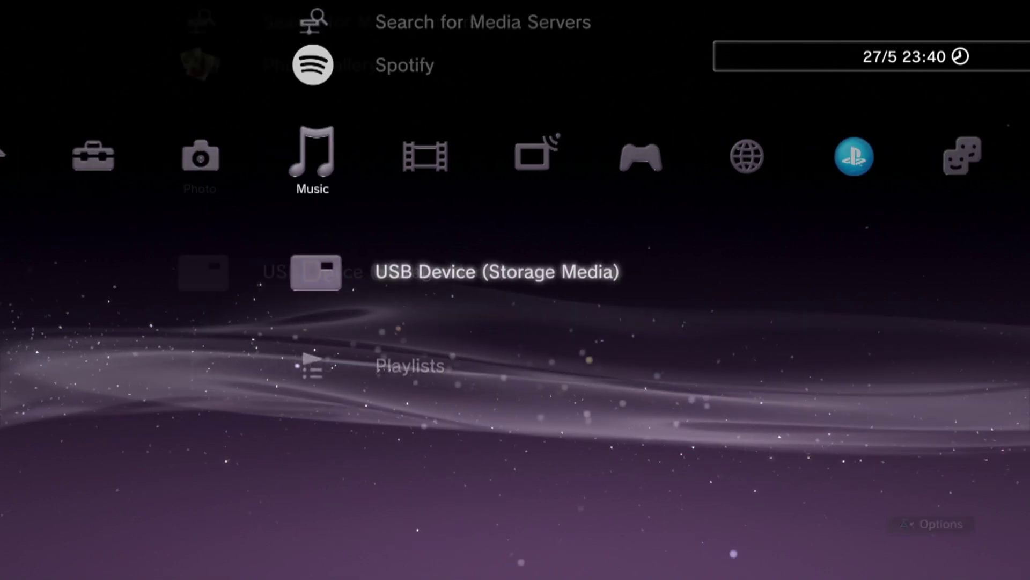
key(Right)
key(Right)
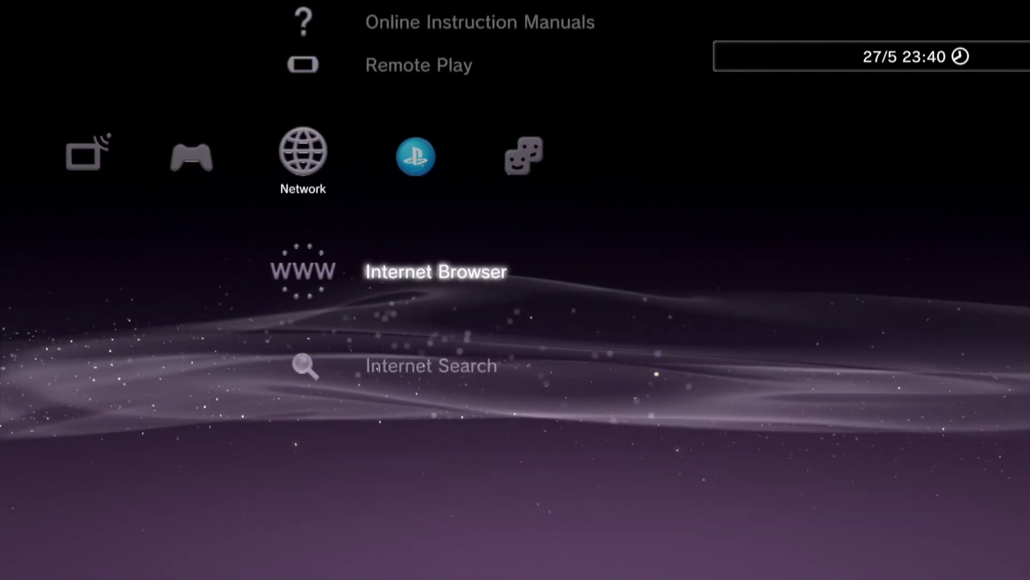
key(Down)
key(Return)
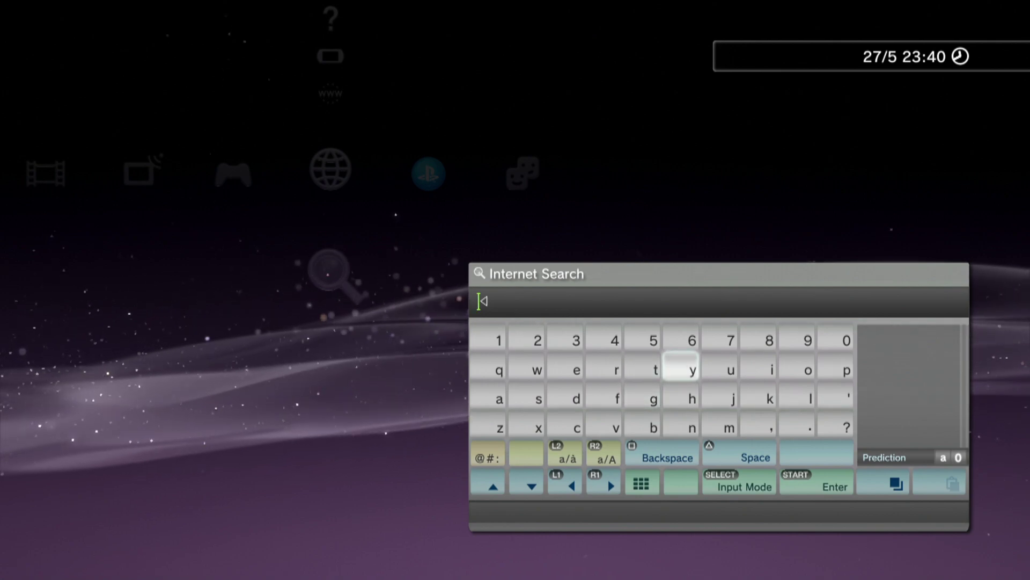
Enter ps3xploit as the Internet Search text with the on-screen keyboard.
text(p)
key(Left)
key(Left)
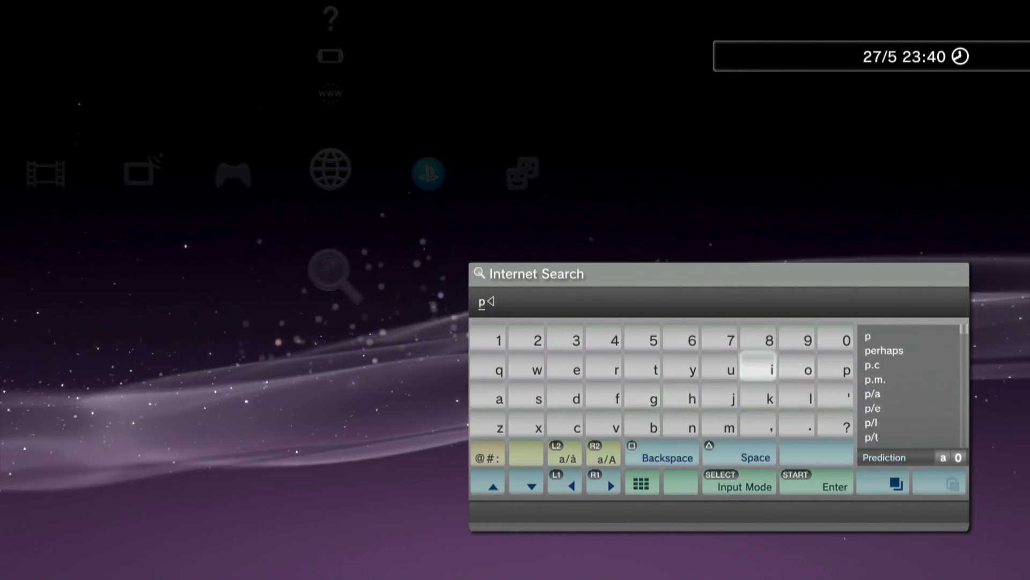
key(Left)
key(Left)
key(Left)
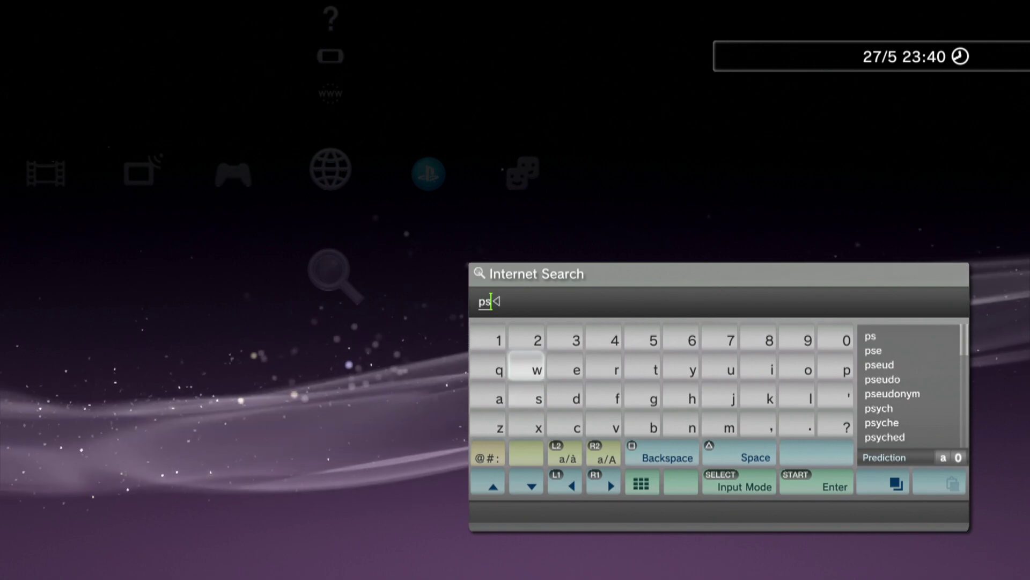
text(s)
key(Right)
text(3)
key(Down)
key(Down)
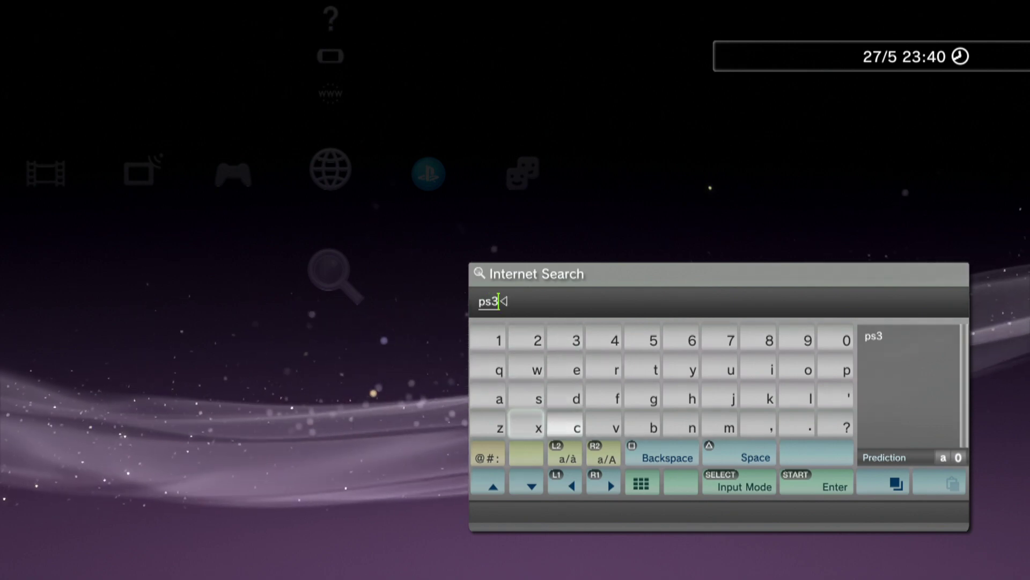
key(Left)
text(x)
key(Right)
key(Right)
key(Right)
key(Right)
key(Right)
key(Right)
key(Right)
key(Right)
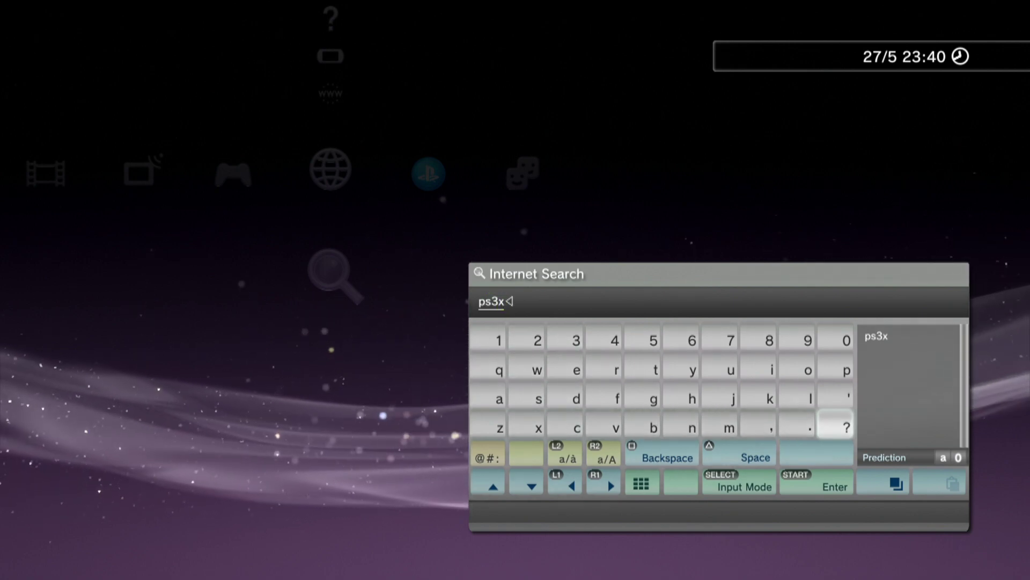
key(Up)
key(Up)
text(p)
key(Down)
key(Left)
text(l)
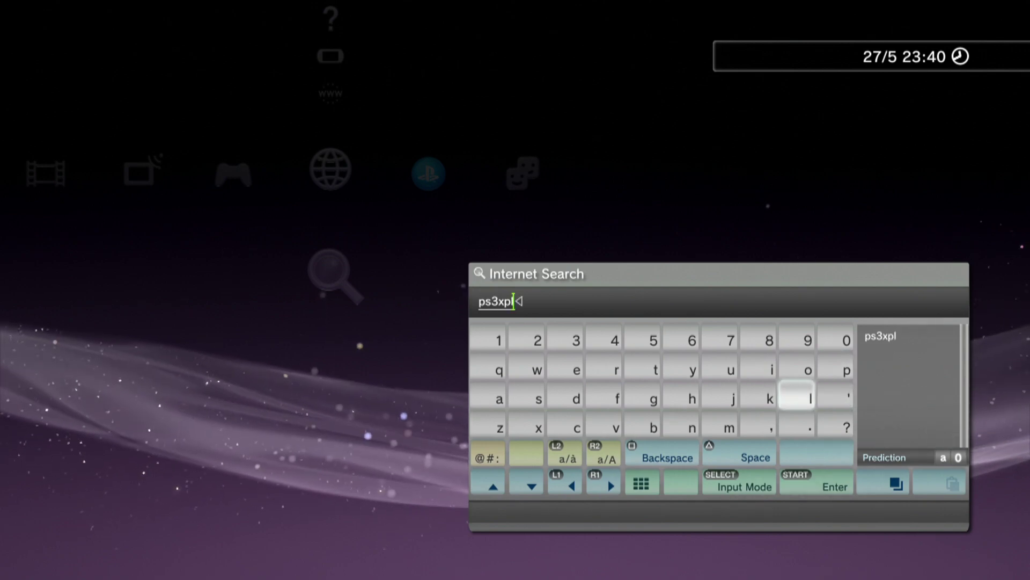
key(Up)
text(o)
key(Left)
text(i)
key(Left)
key(Left)
key(Left)
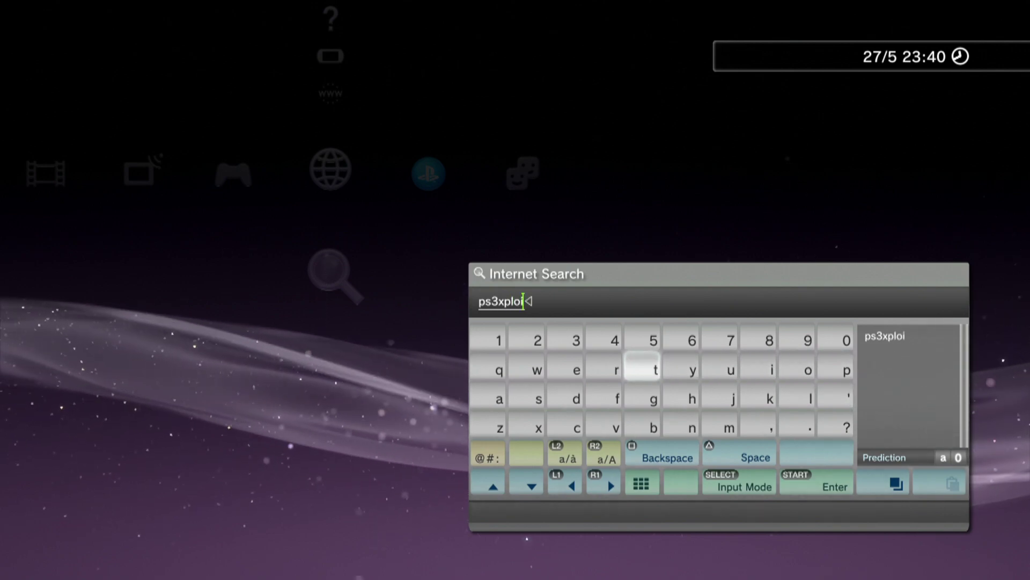
key(Down)
key(Down)
key(Right)
key(Right)
key(Right)
key(Right)
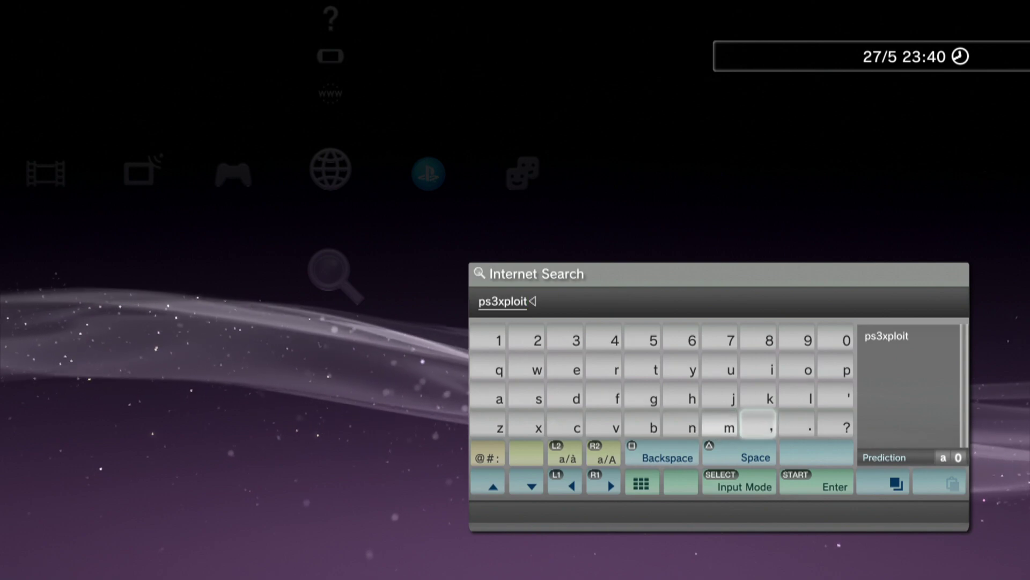
Append .com to complete the search text as ps3xploit.com and run the search.
text(t.)
key(Left)
key(Left)
key(Left)
key(Left)
key(Left)
key(Left)
key(Left)
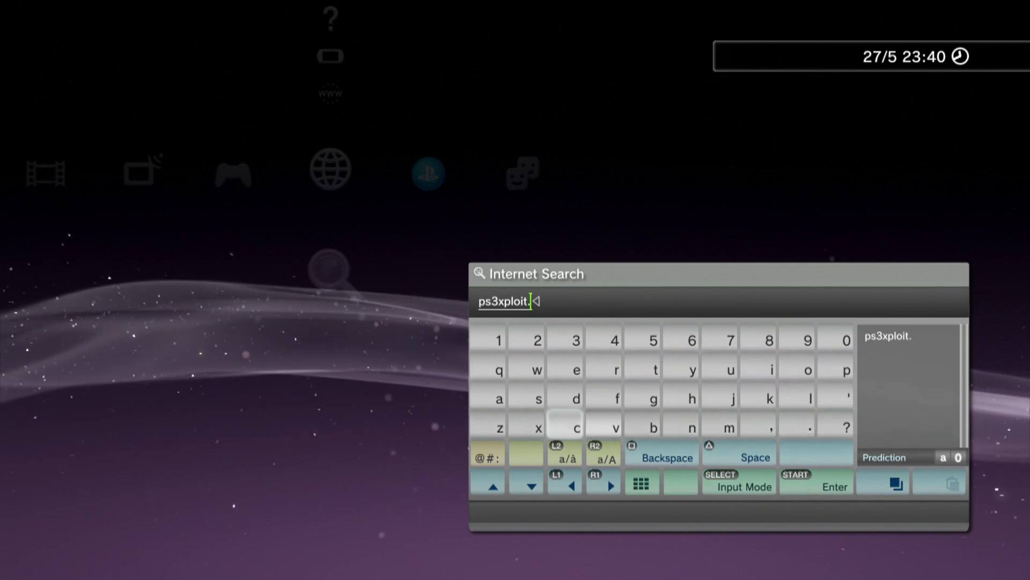
key(Right)
key(Right)
key(Right)
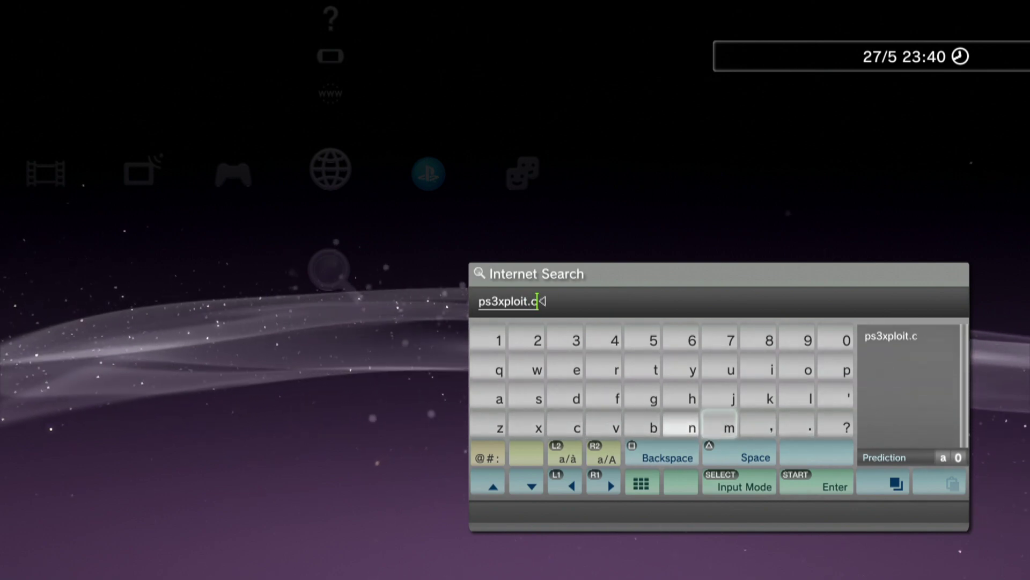
key(Up)
key(Up)
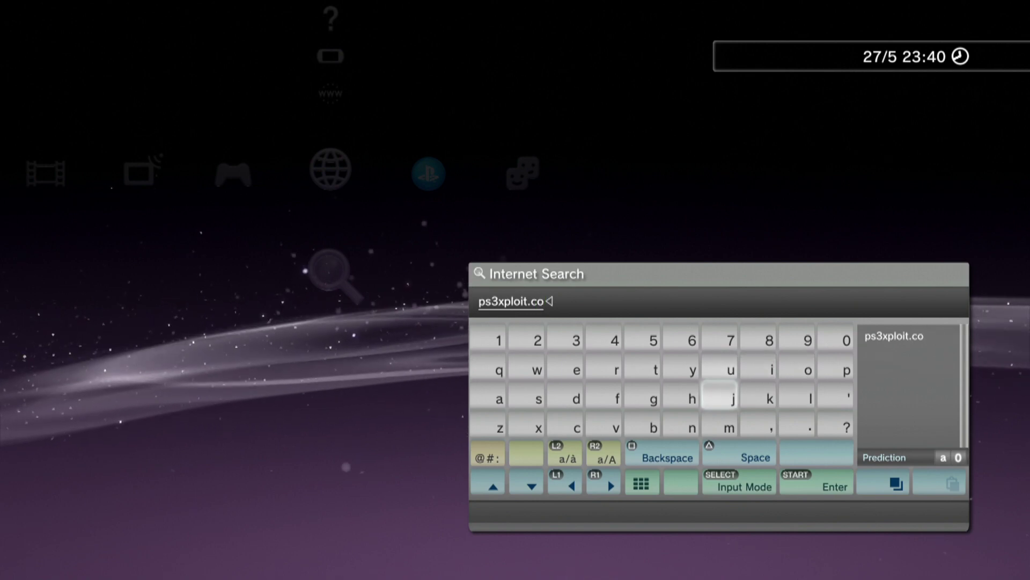
key(Down)
key(Down)
key(Right)
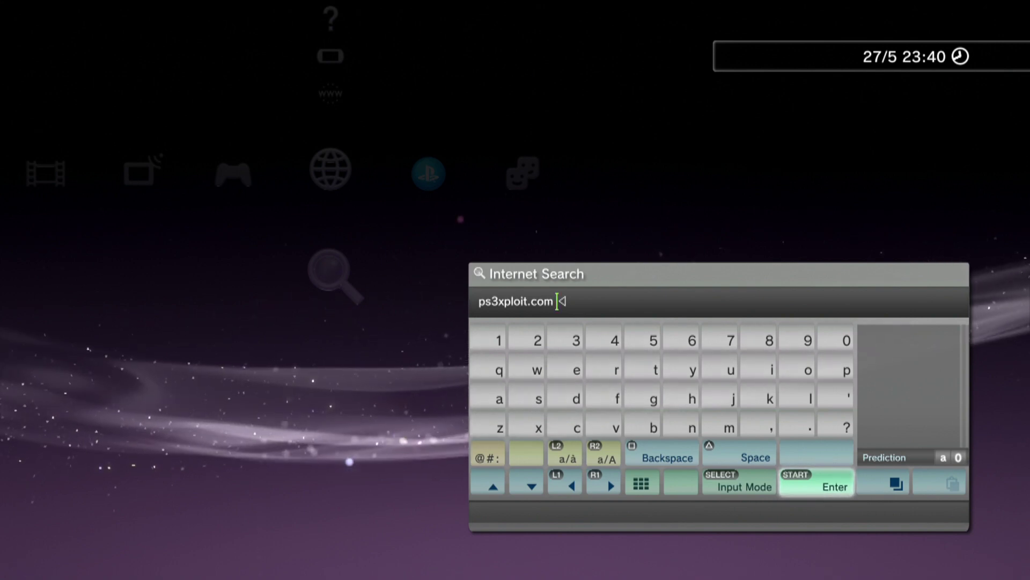
key(Up)
key(Return)
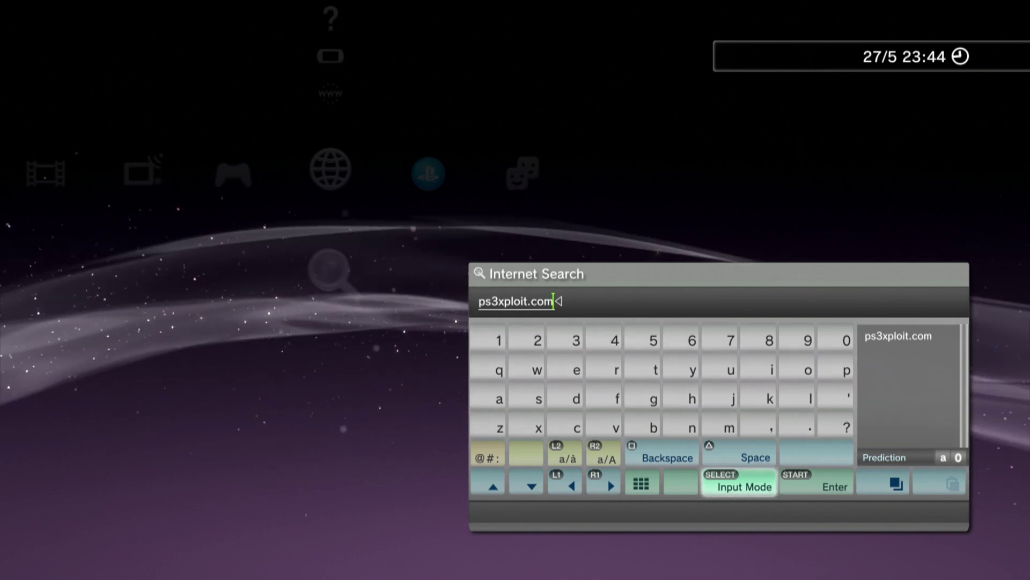
key(Return)
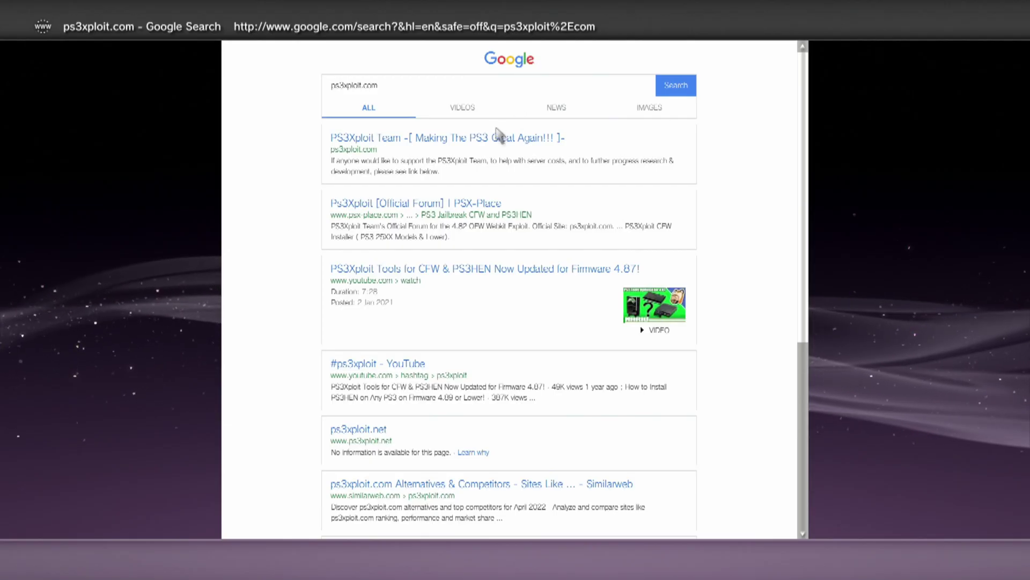
Open the PS3Xploit Team result at ps3xploit.com and add the page to the browser bookmarks.
click(498, 133)
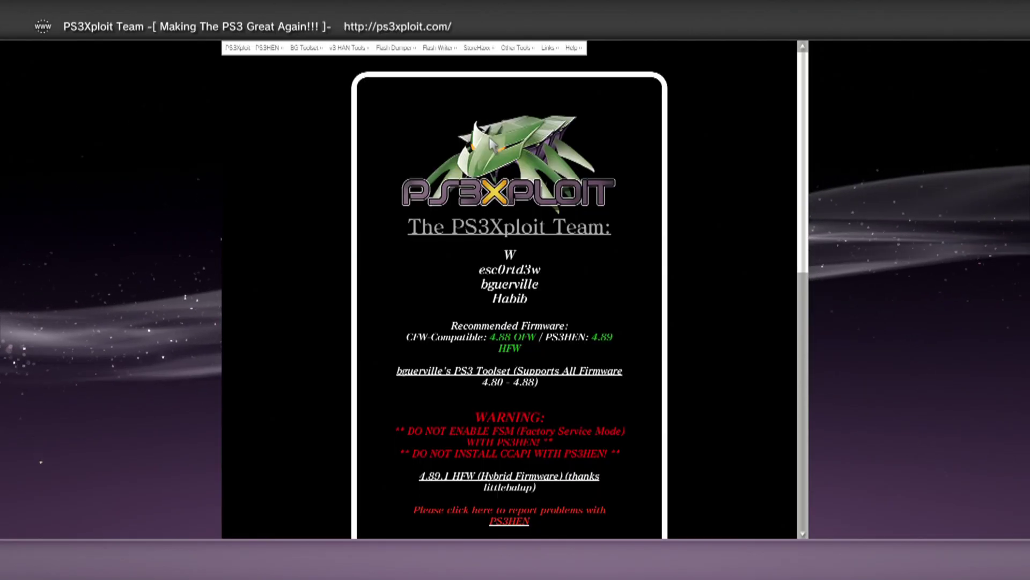
key(Escape)
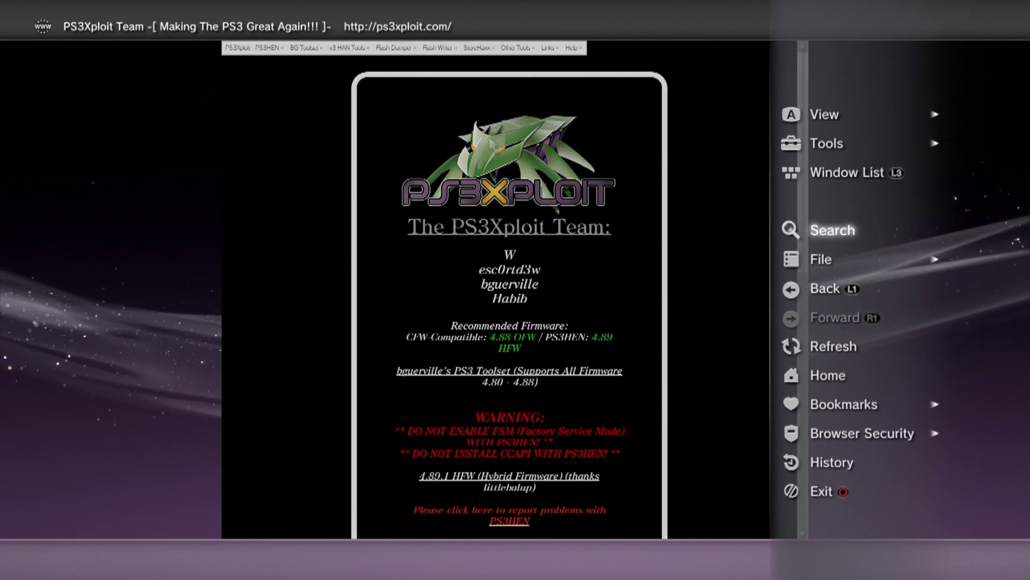
key(Down)
key(Down)
key(Down)
key(Down)
key(Down)
key(Right)
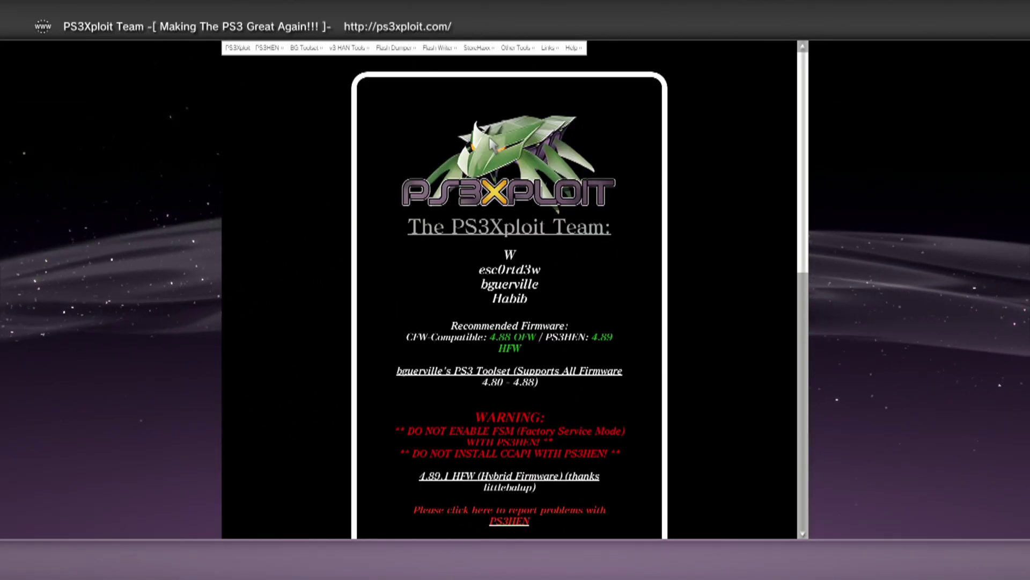
Set the browser's home page to a blank page (about:blank).
key(Menu)
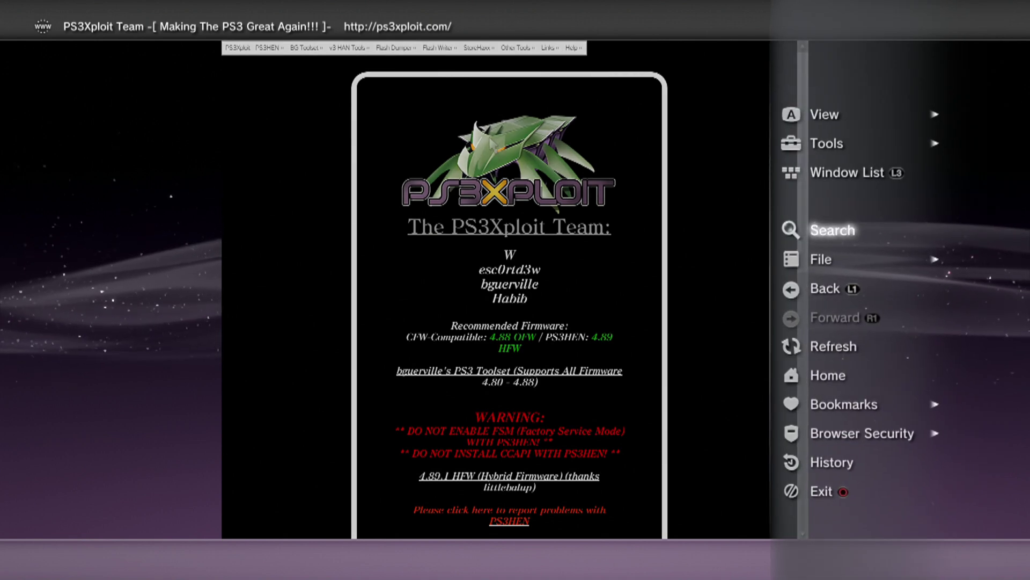
key(Right)
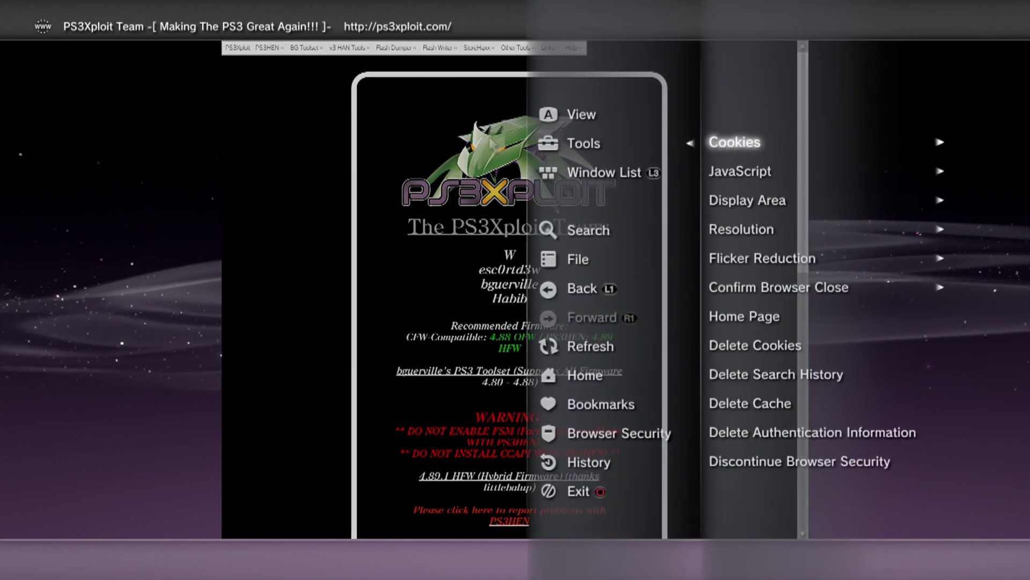
key(Down)
key(Down)
key(Down)
key(Down)
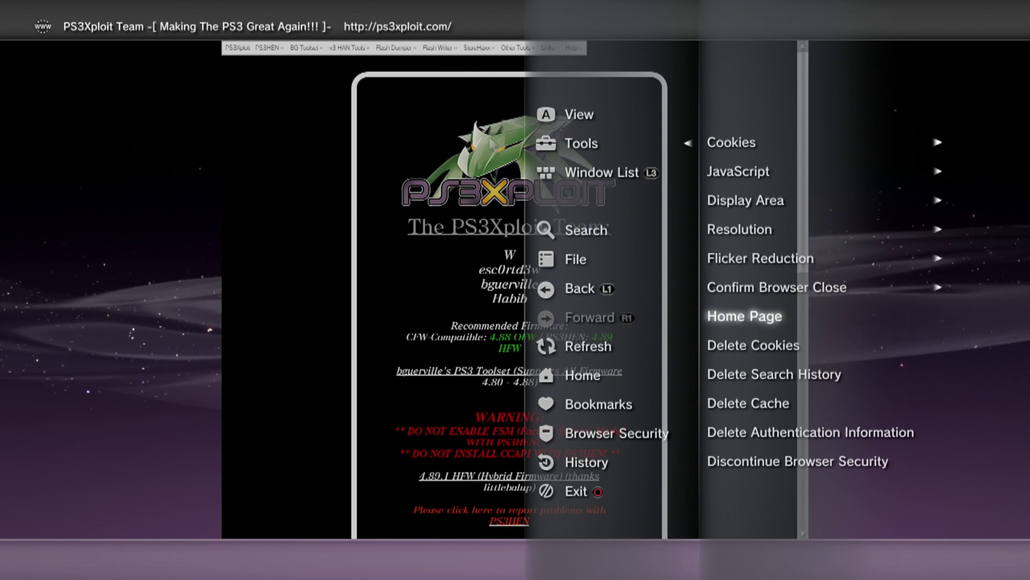
key(Return)
key(Down)
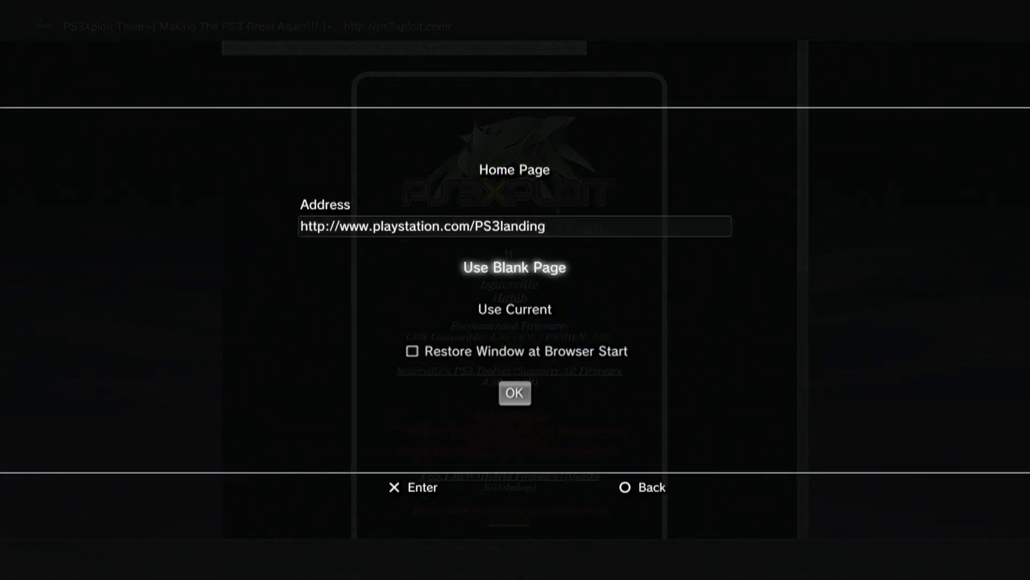
key(Return)
key(Down)
key(Down)
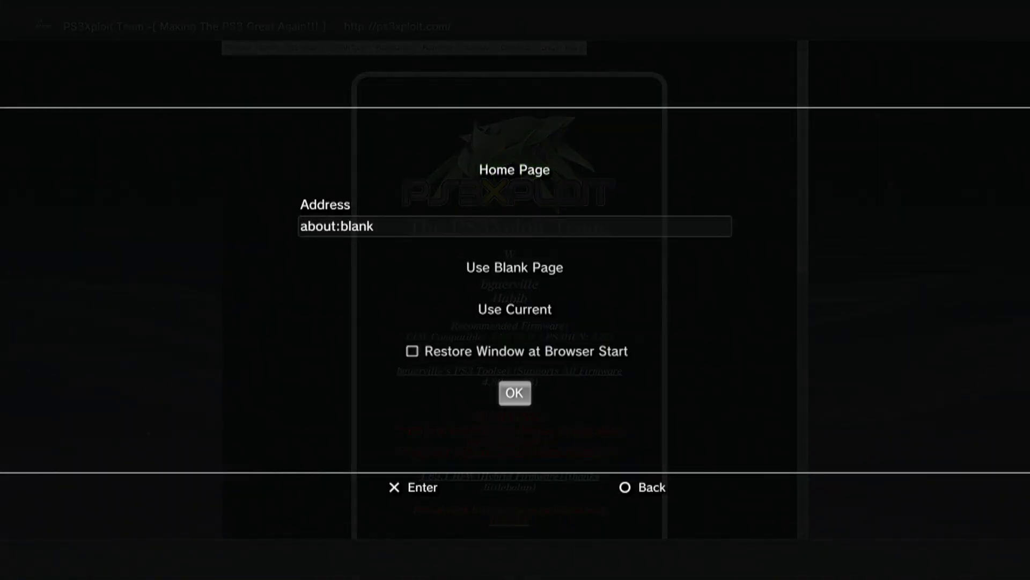
key(Return)
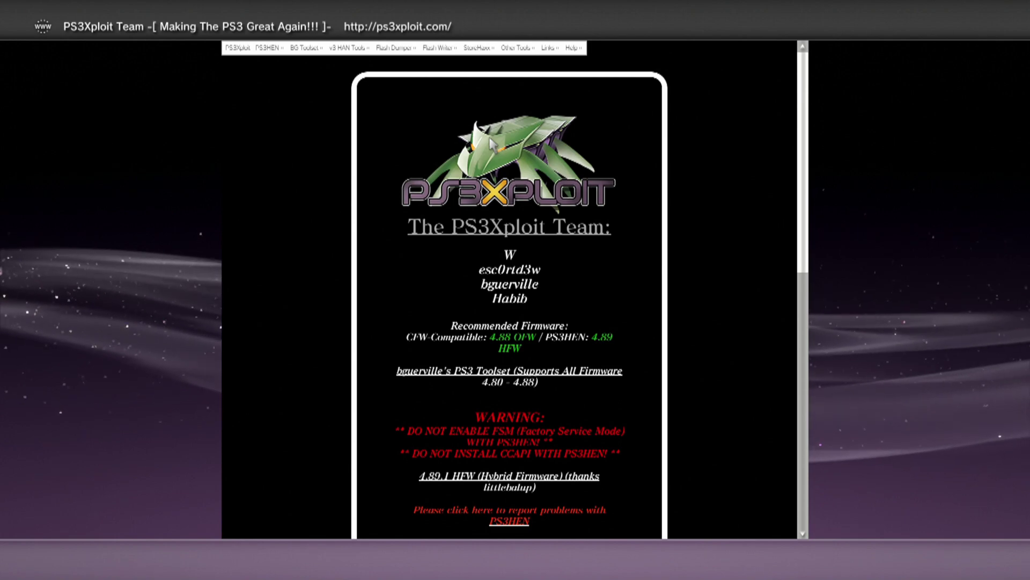
Close the browser and reopen Internet Browser on its blank home page.
key(Escape)
key(Escape)
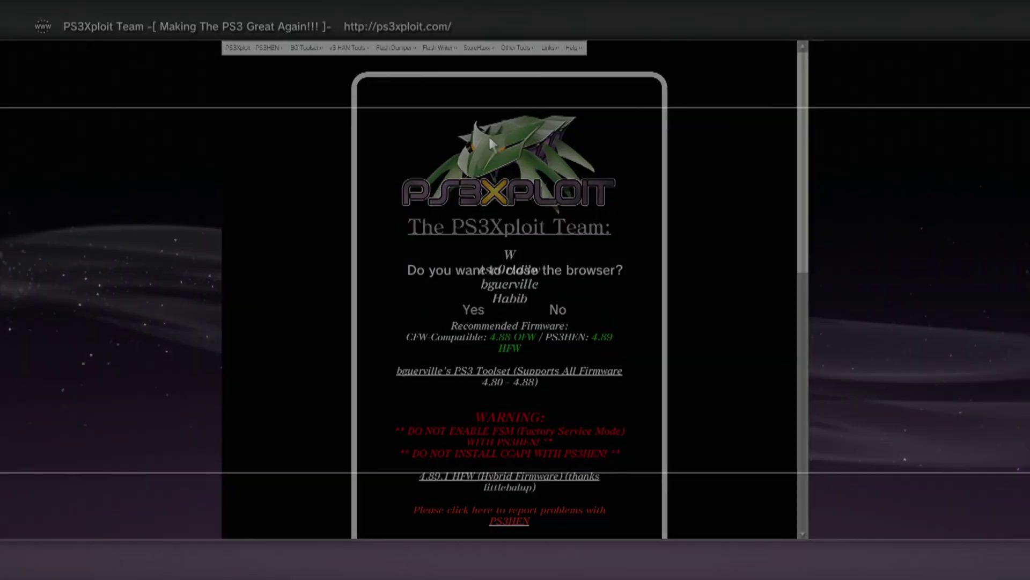
key(Escape)
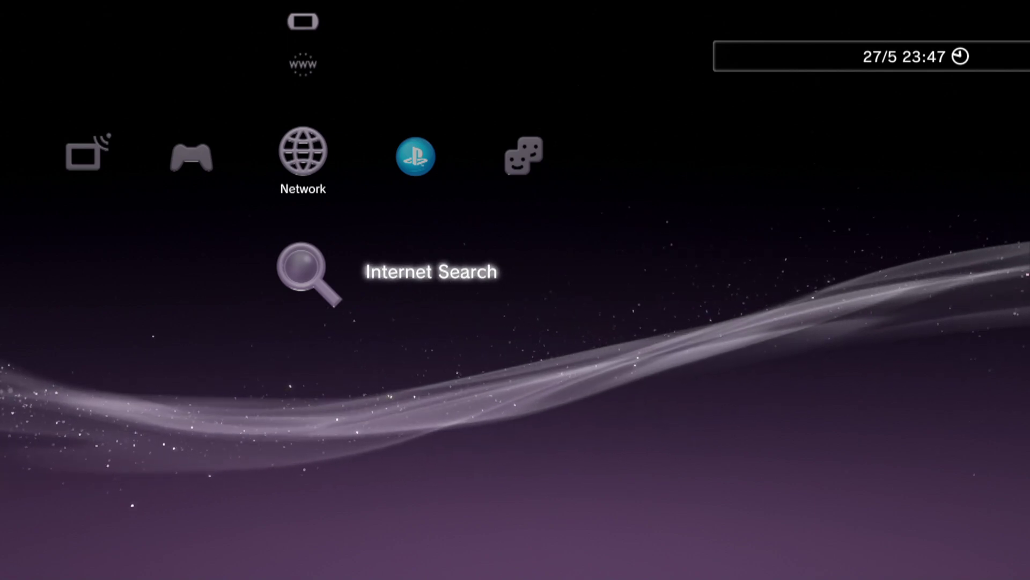
key(Return)
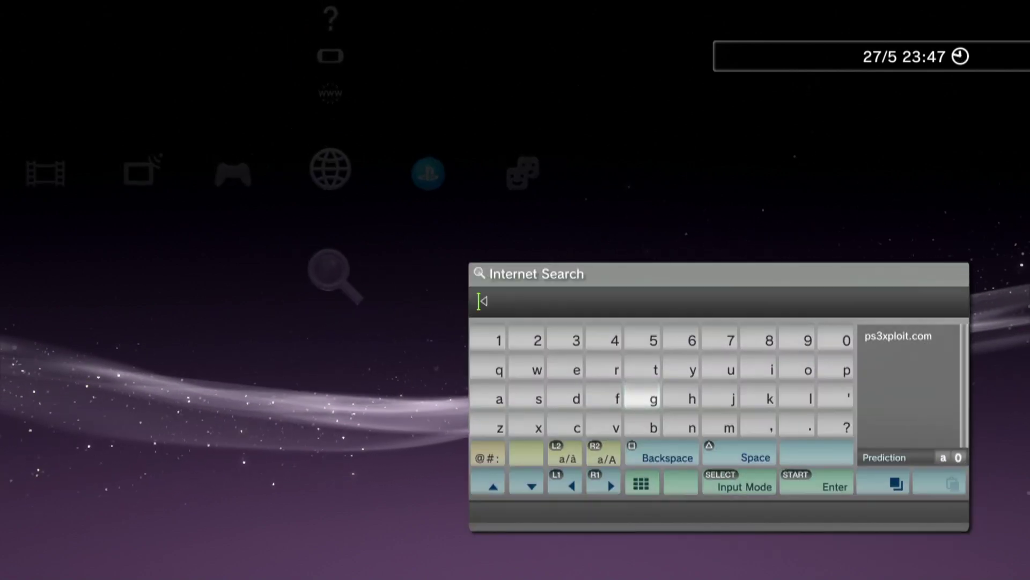
key(Escape)
key(Up)
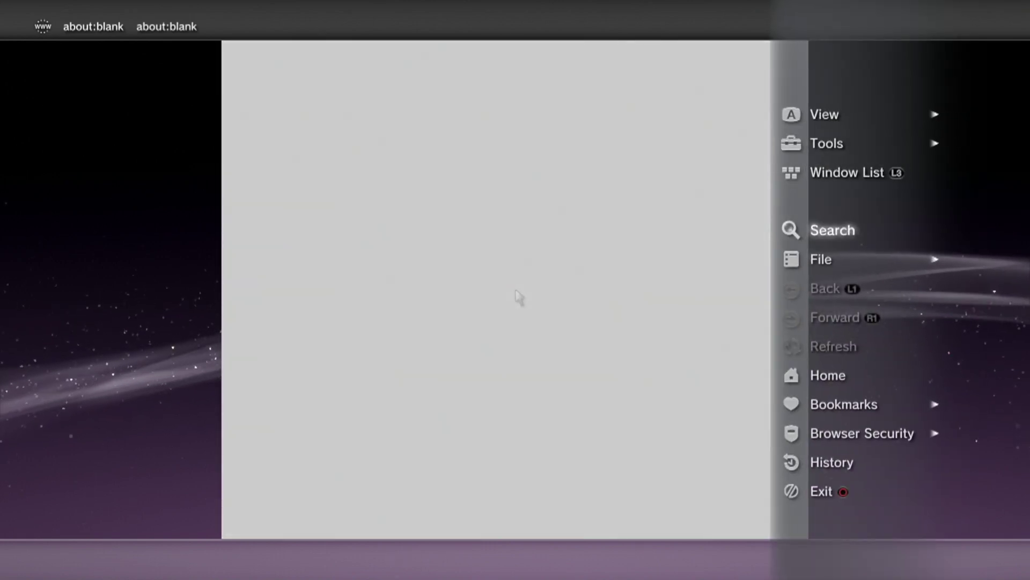
Delete all of the browser's cookies and confirm the deletion.
key(Up)
key(Up)
key(Right)
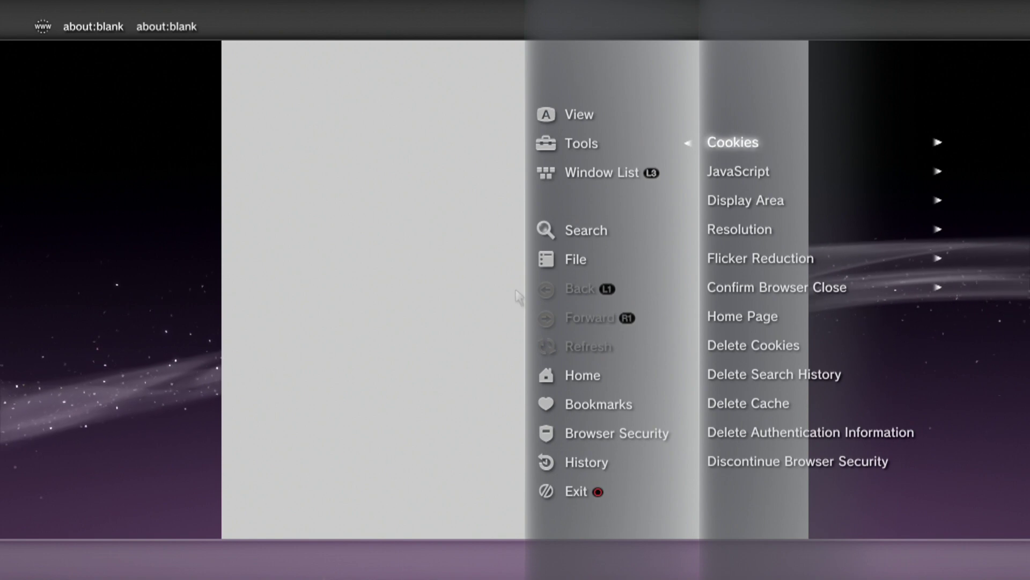
key(Down)
key(Down)
key(Down)
key(Down)
key(Down)
key(Down)
key(Down)
key(Return)
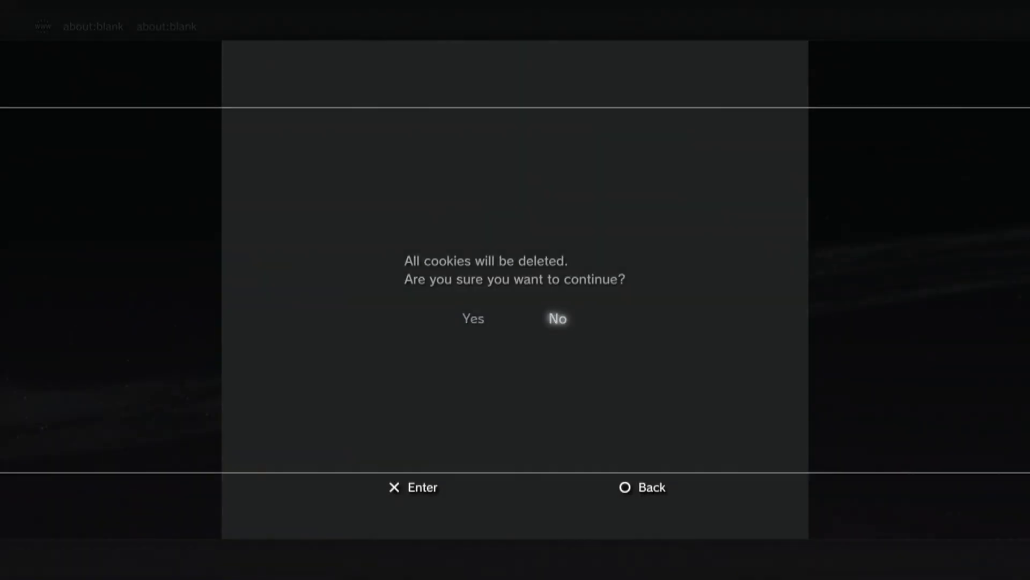
key(Left)
key(Return)
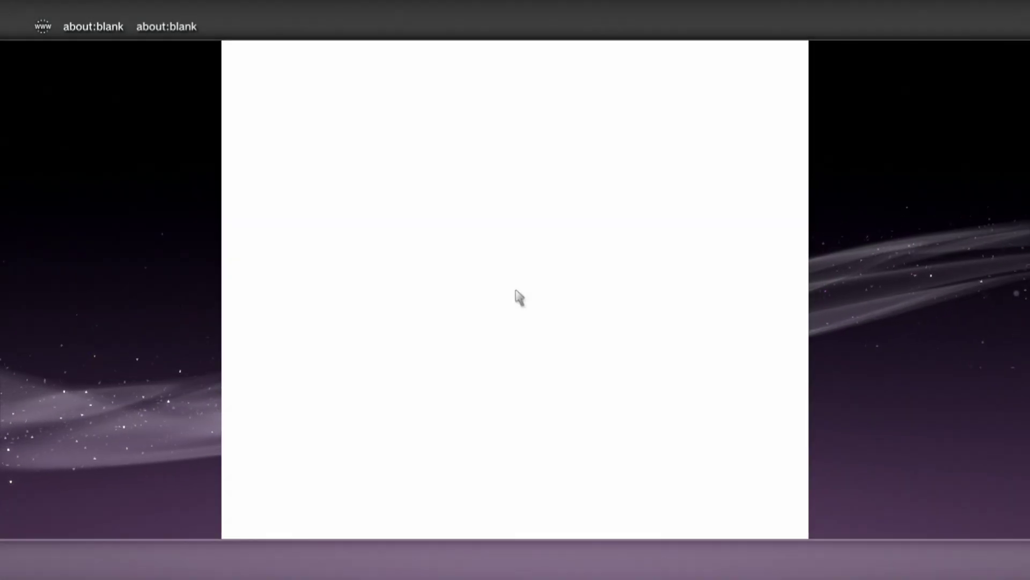
Delete the browser's search history.
key(Escape)
key(Up)
key(Up)
key(Right)
key(Down)
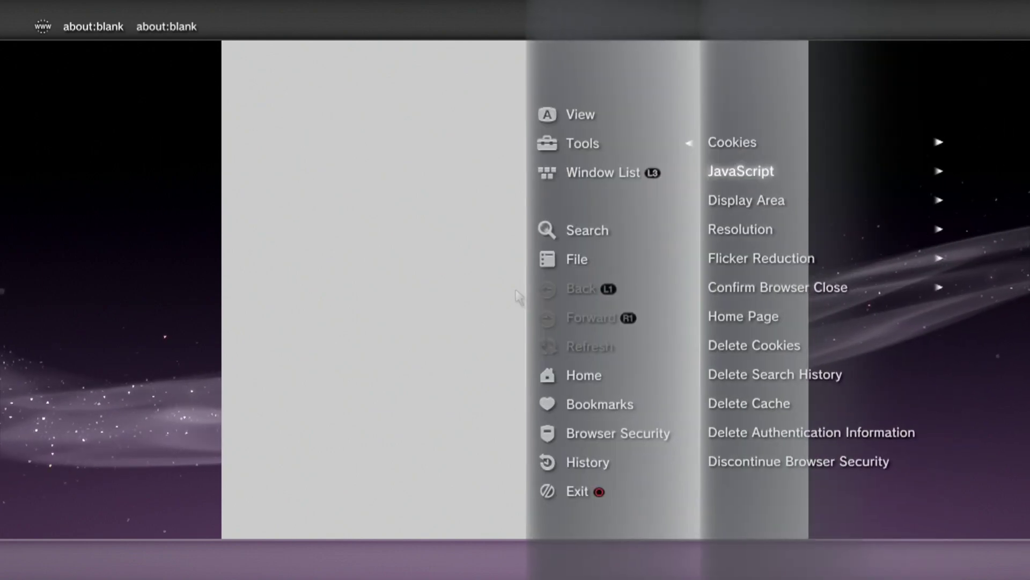
key(Down)
key(Down)
key(Down)
key(Down)
key(Down)
key(Down)
key(Down)
key(Return)
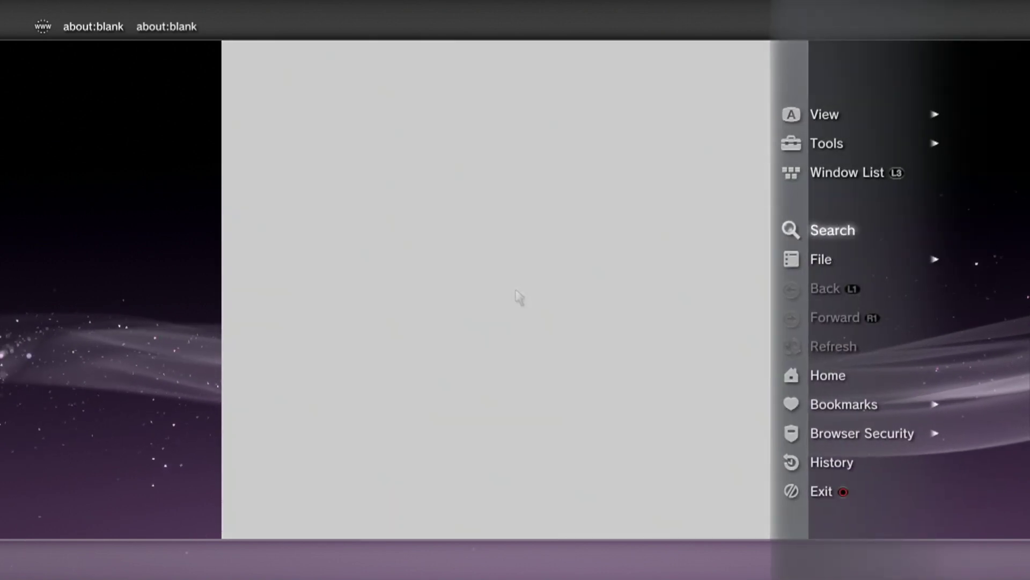
Delete the browser's cache memory and confirm the deletion.
key(Up)
key(Up)
key(Right)
key(Down)
key(Down)
key(Down)
key(Down)
key(Down)
key(Down)
key(Down)
key(Down)
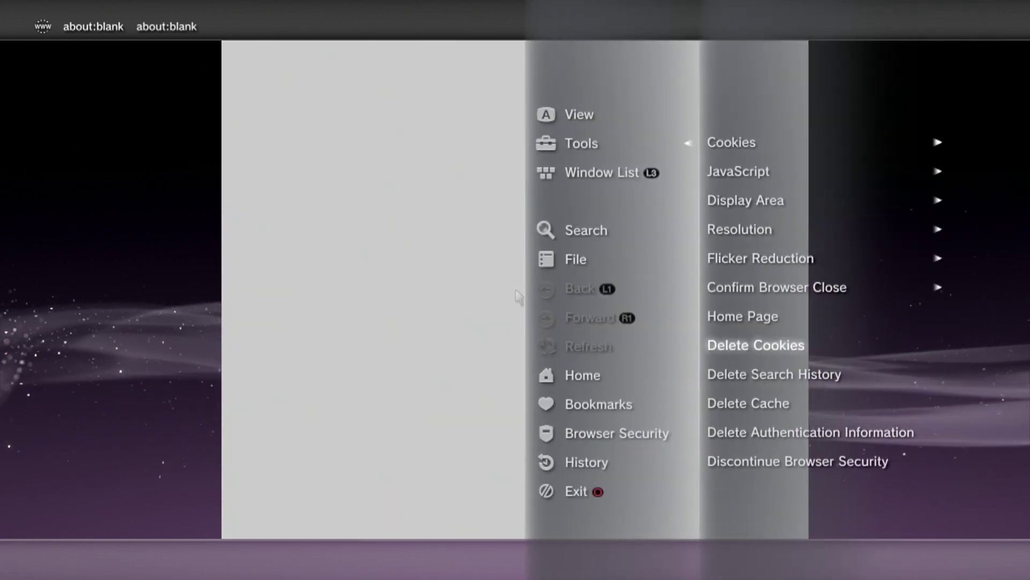
key(Return)
key(Left)
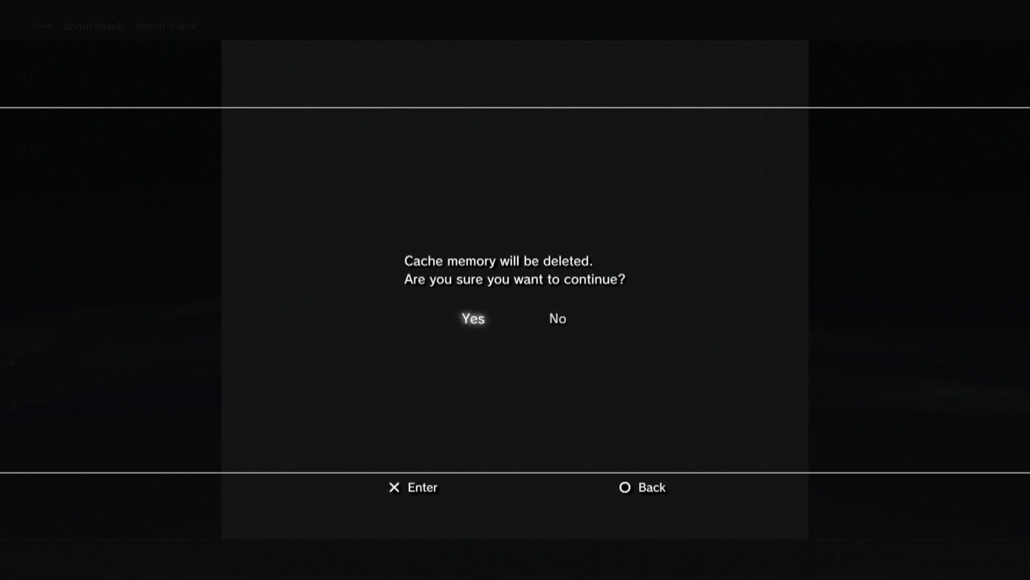
key(Return)
Delete the browser's saved authentication information and confirm the deletion.
key(Menu)
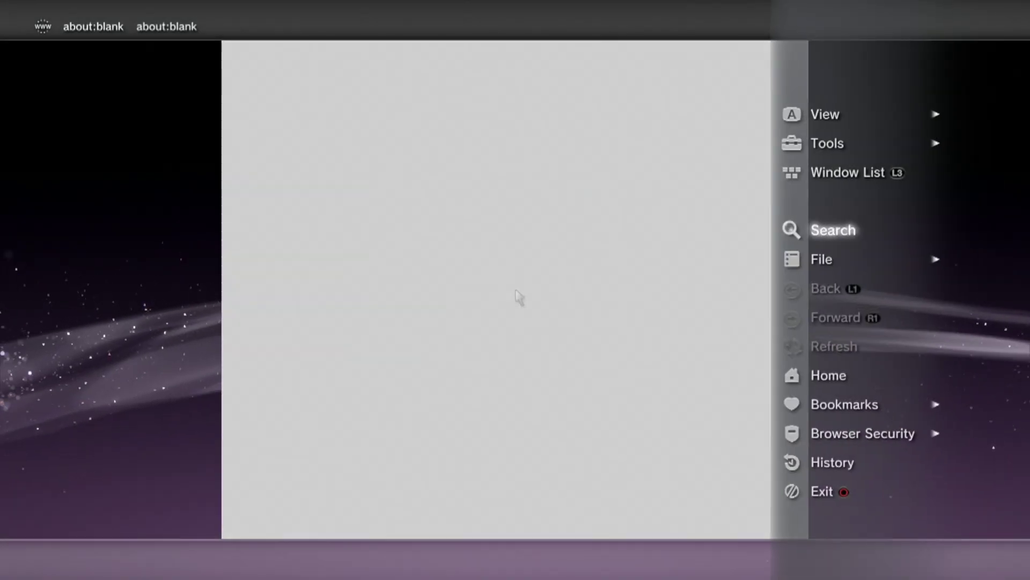
key(Down)
key(Up)
key(Up)
key(Up)
key(Right)
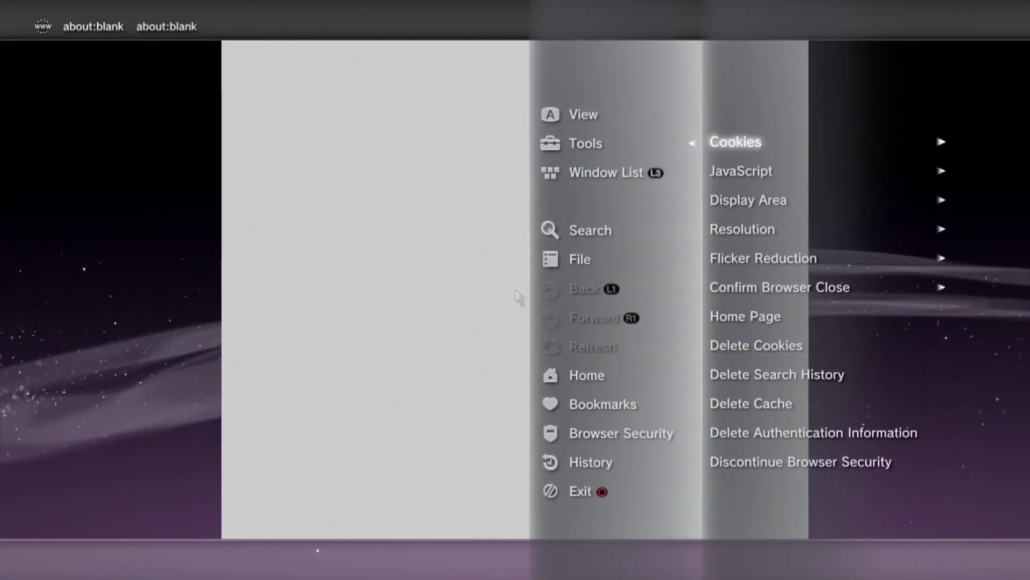
key(Down)
key(Down)
key(Down)
key(Down)
key(Down)
key(Down)
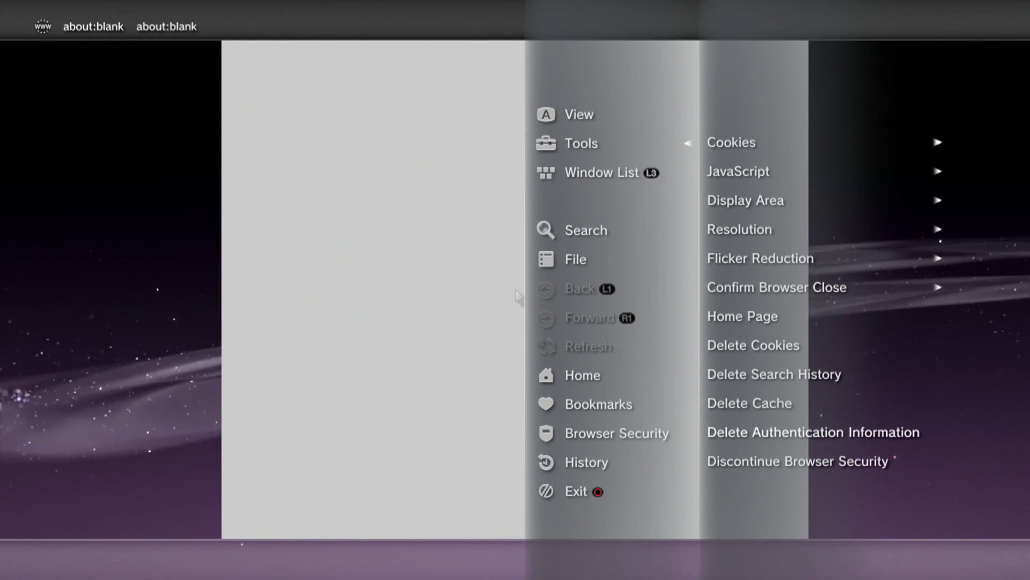
key(Return)
key(Left)
key(Return)
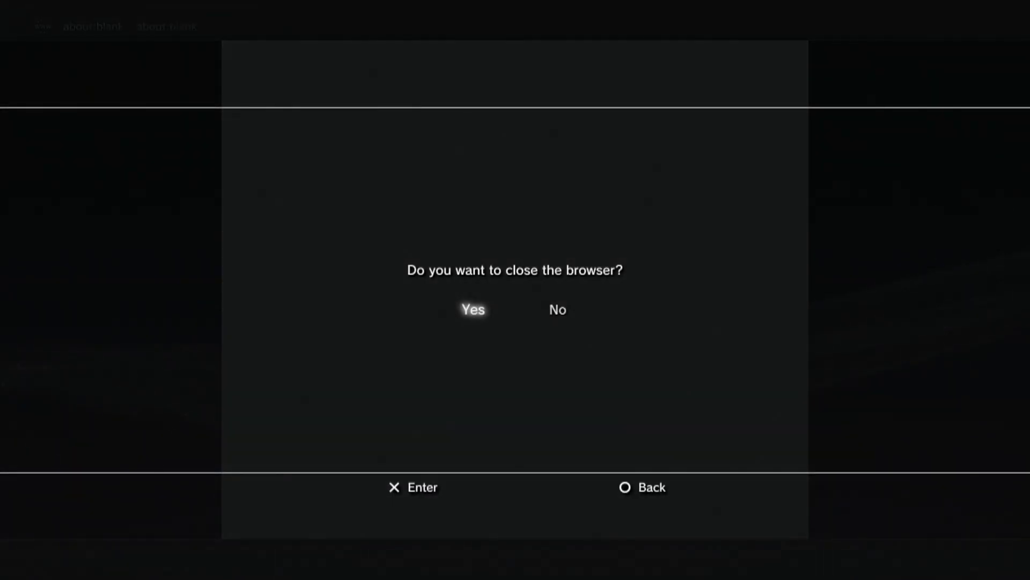
Restart Internet Browser and load the bookmarked PS3Xploit Team page.
key(Return)
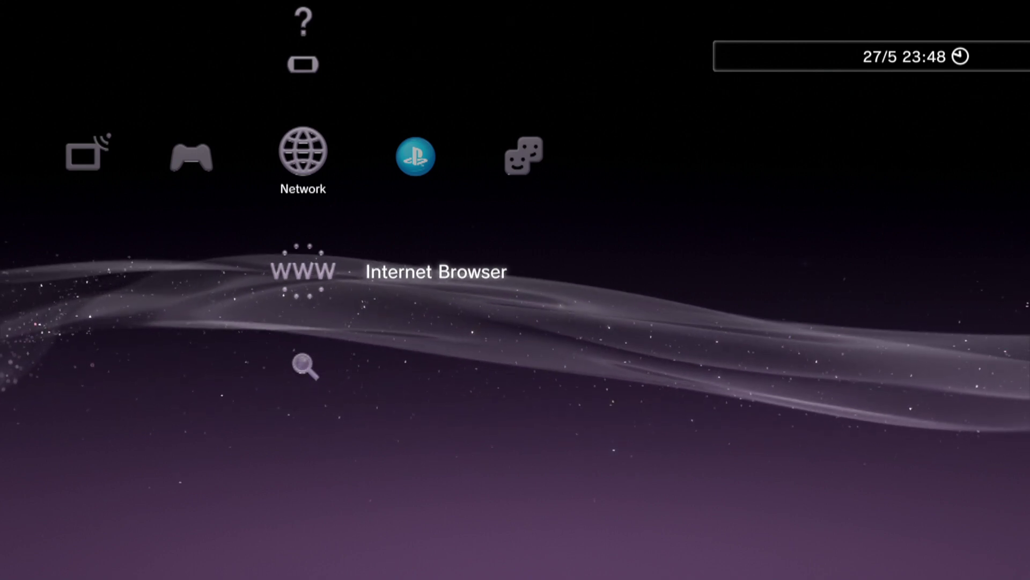
key(Return)
key(Escape)
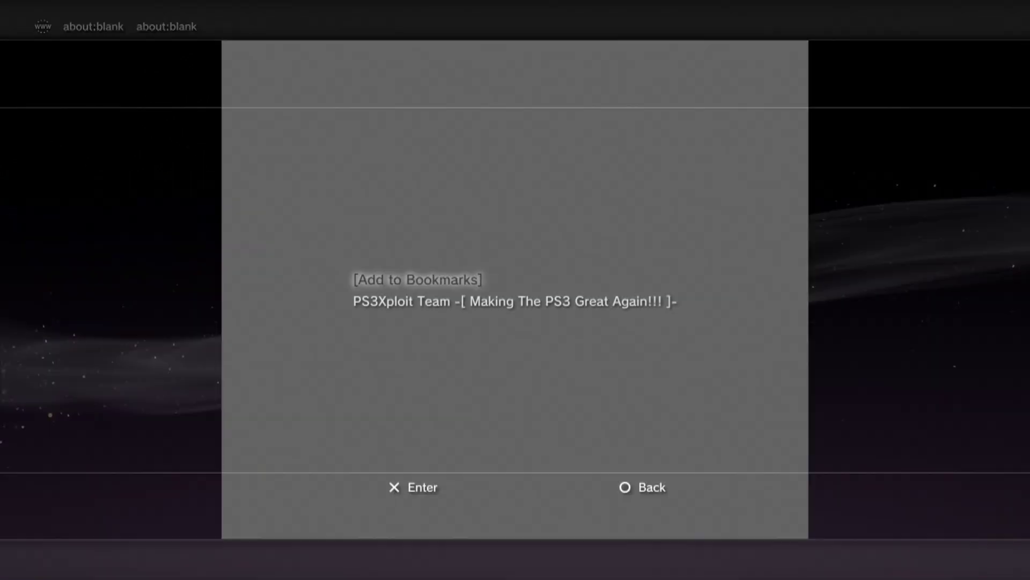
key(Down)
key(Return)
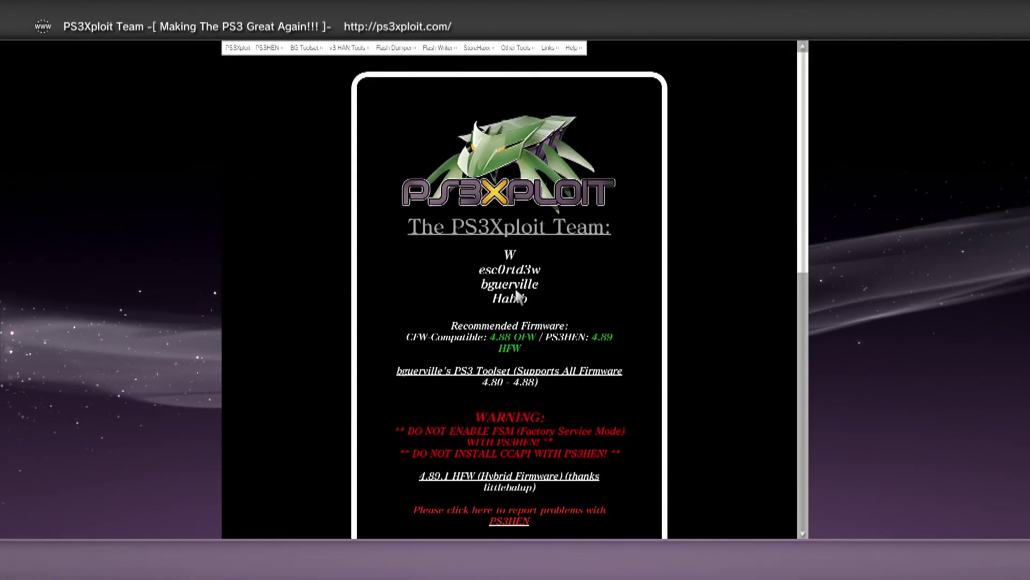
Run the manual HEN installer from the site's PS3HEN options, then close the browser.
mouse_move(284, 50)
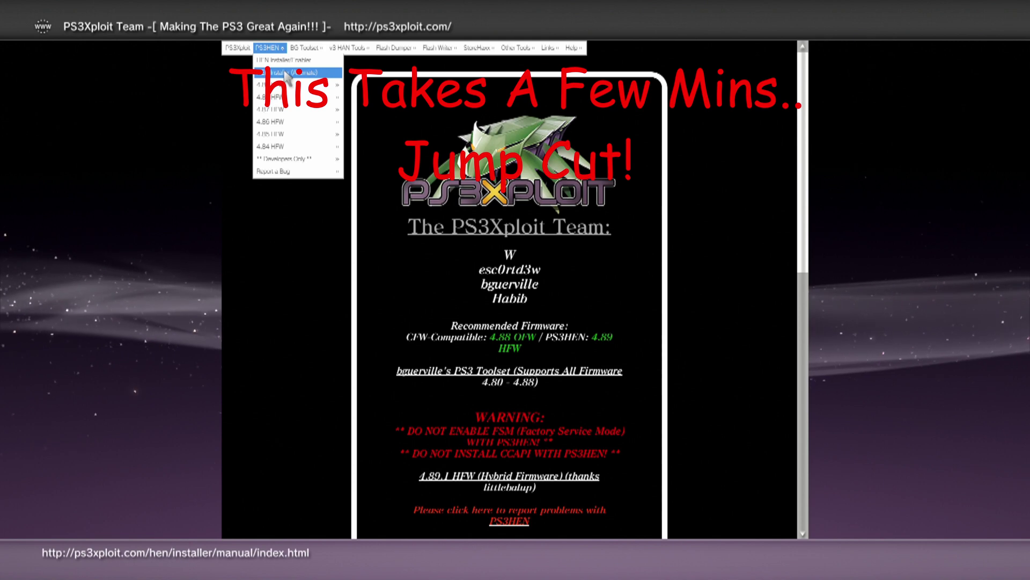
click(286, 74)
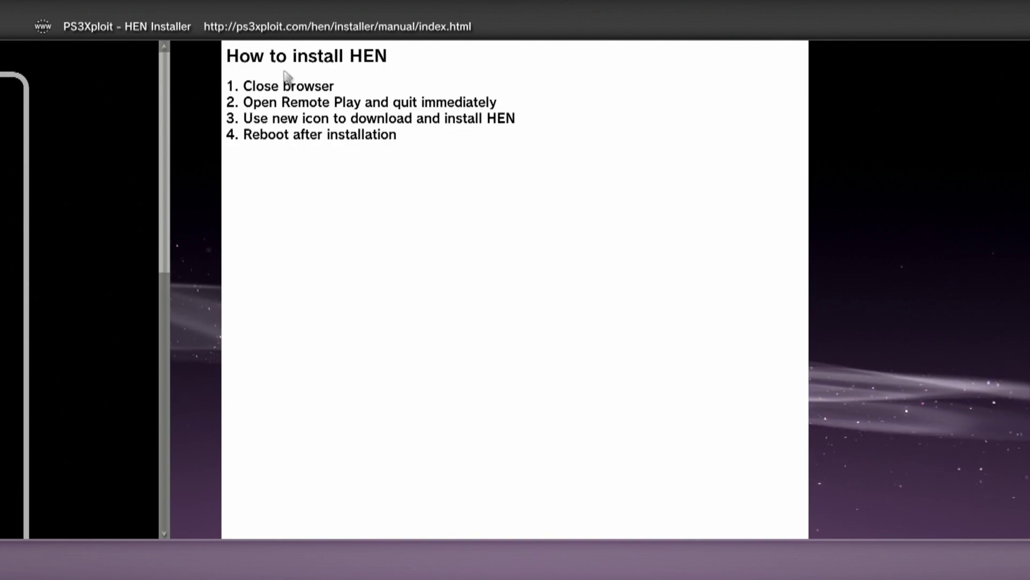
key(Escape)
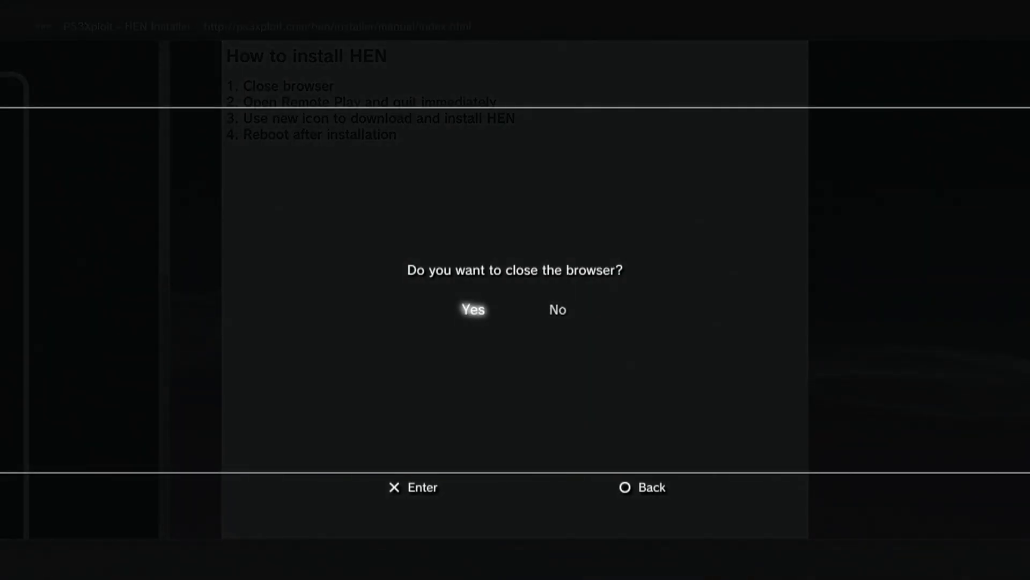
key(Return)
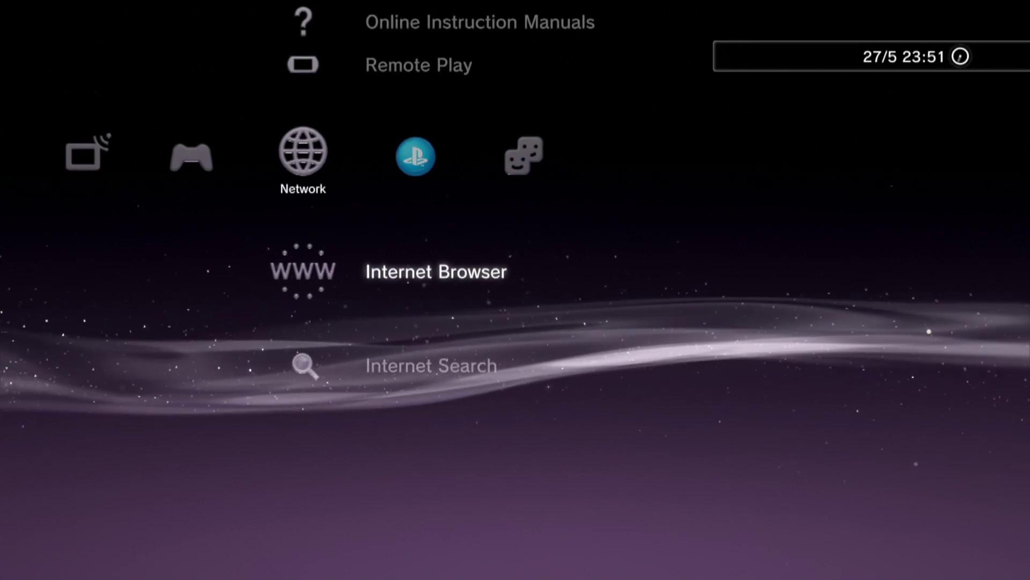
Go to the Game category, run Enable HEN and confirm closing the browser.
key(Up)
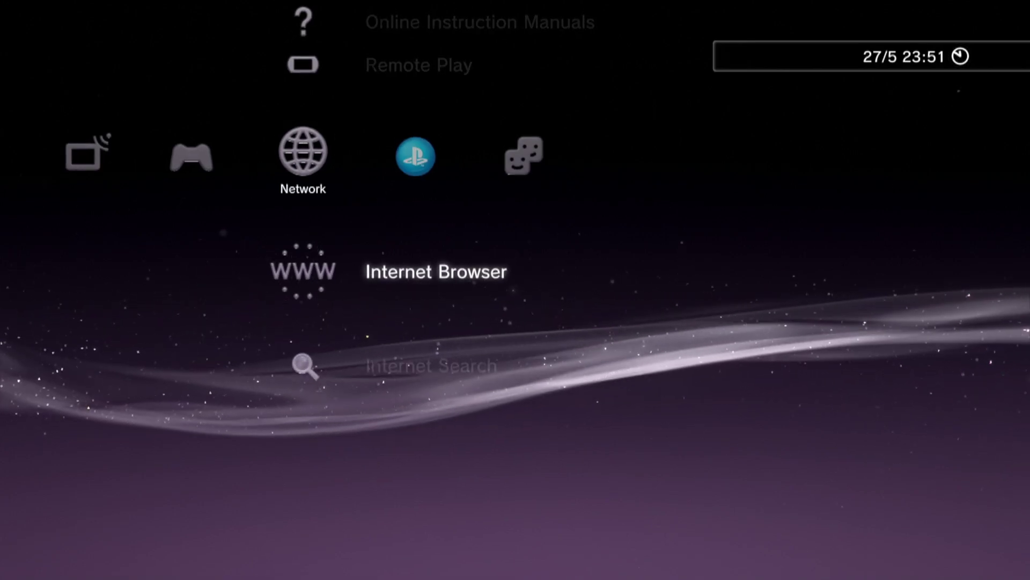
key(Right)
key(Left)
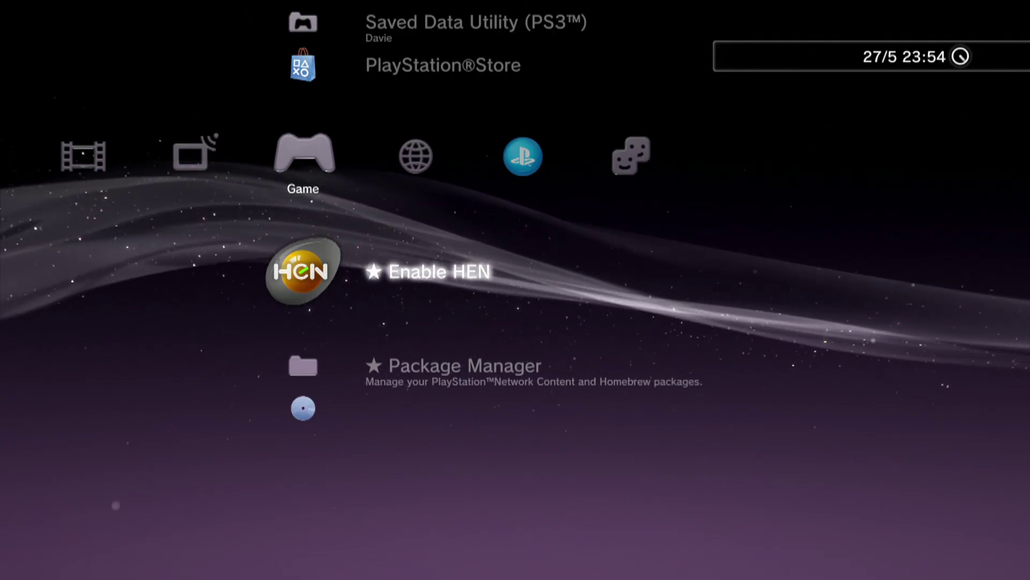
key(Return)
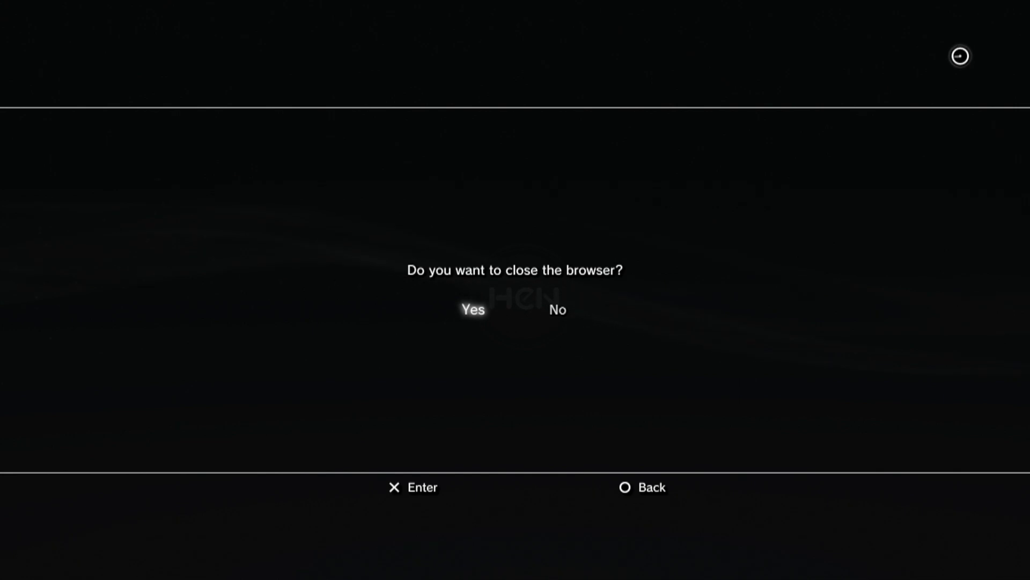
key(Return)
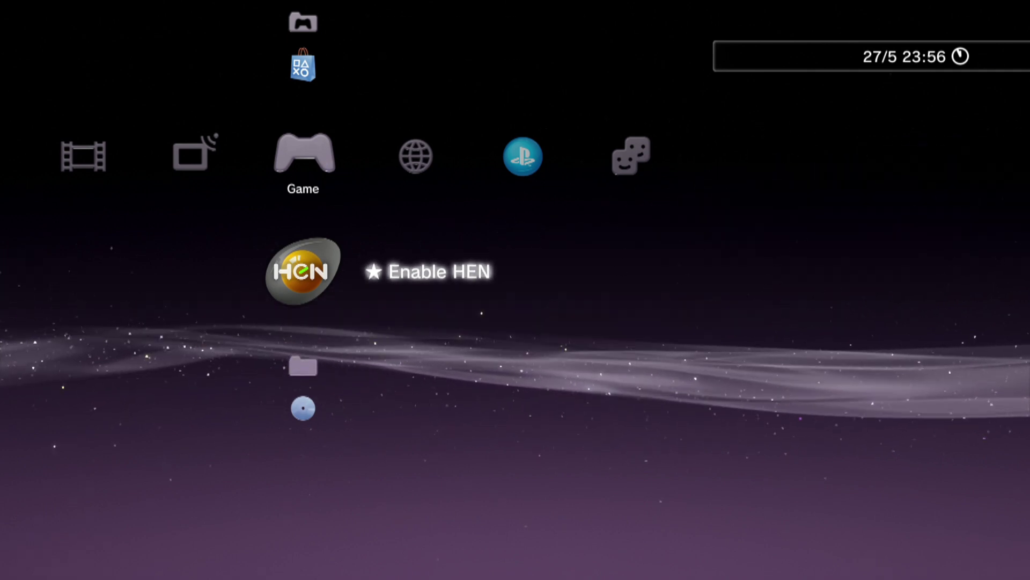
Open Hybrid Firmware Tools in the Network category, look through its folders and return to the Network list.
key(Right)
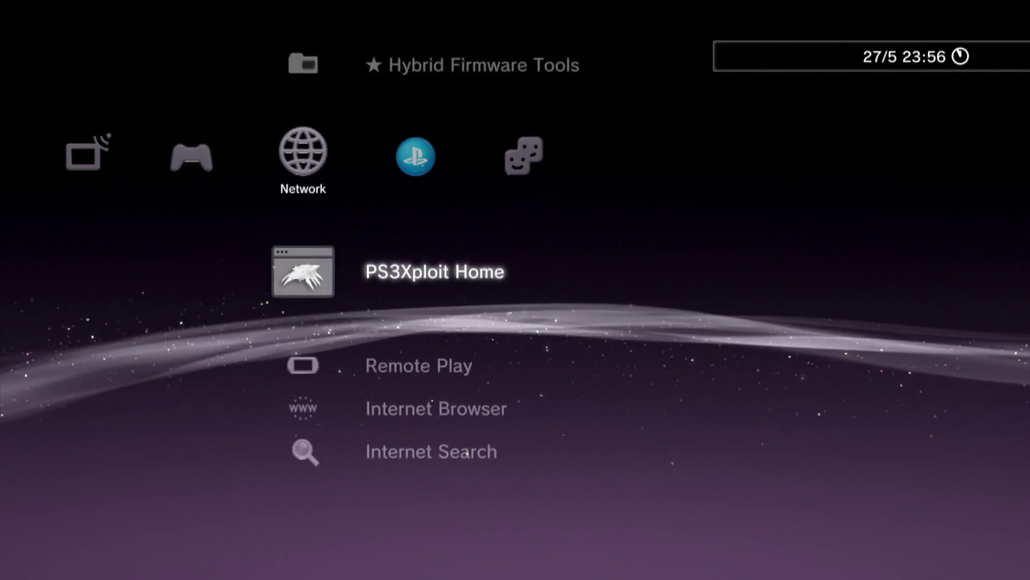
key(Up)
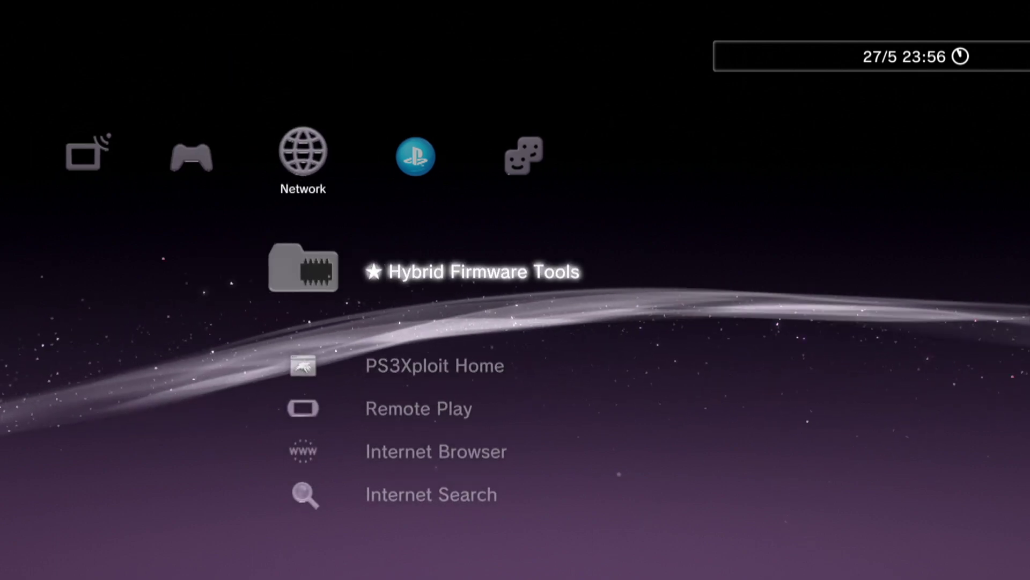
key(Return)
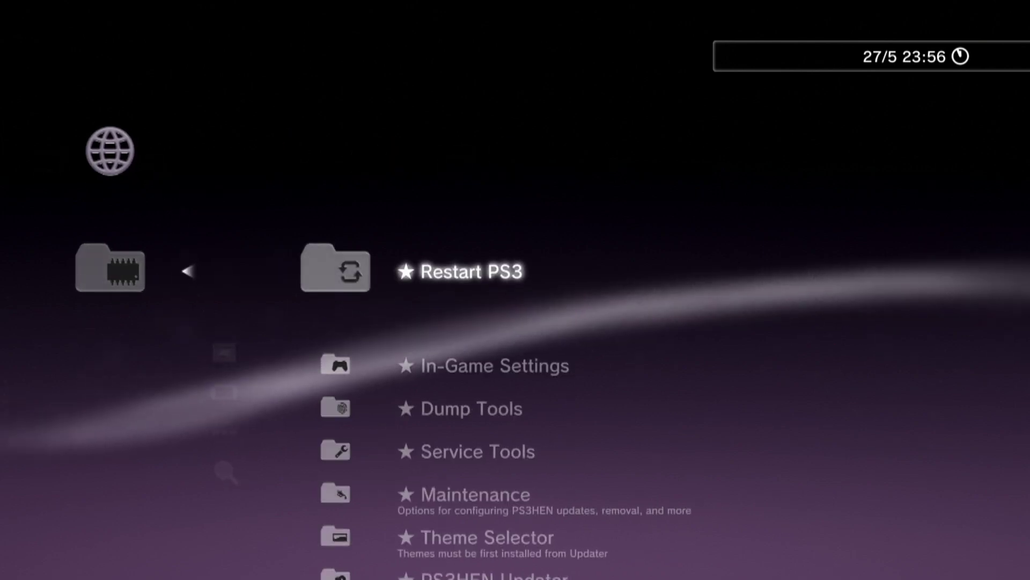
key(Down)
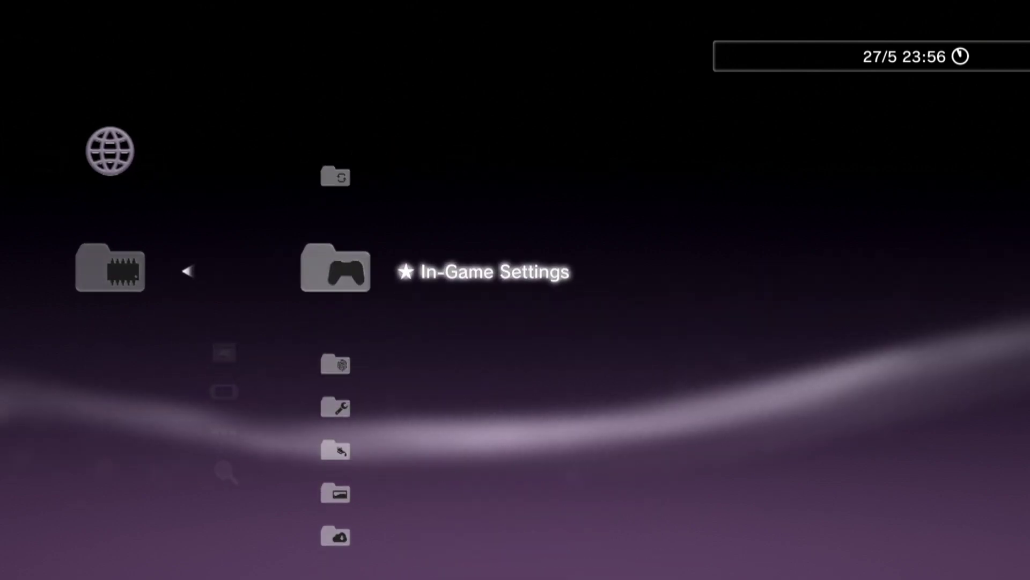
key(Down)
key(Down)
key(Down)
key(Down)
key(Up)
key(Up)
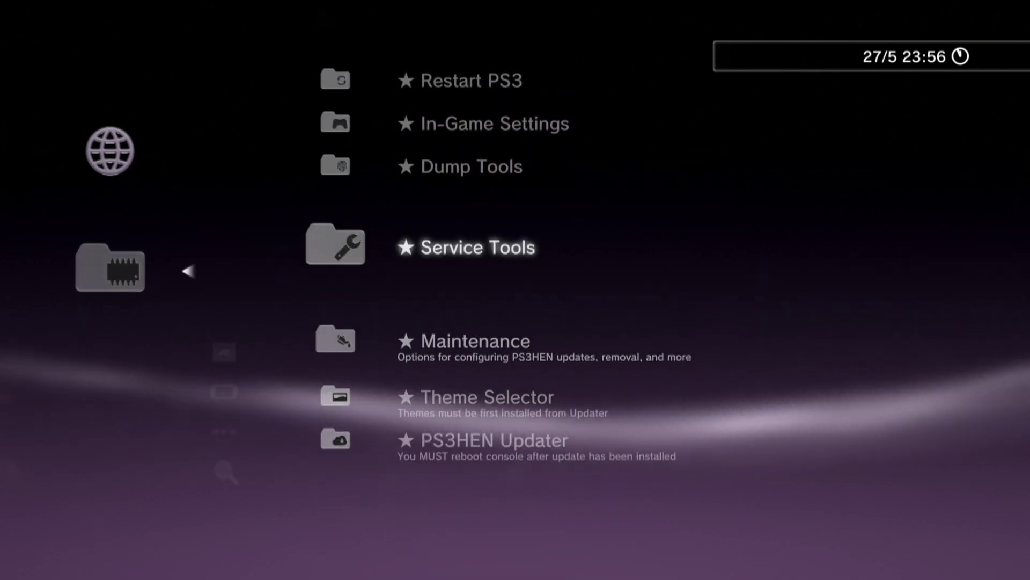
key(Up)
key(Up)
key(Up)
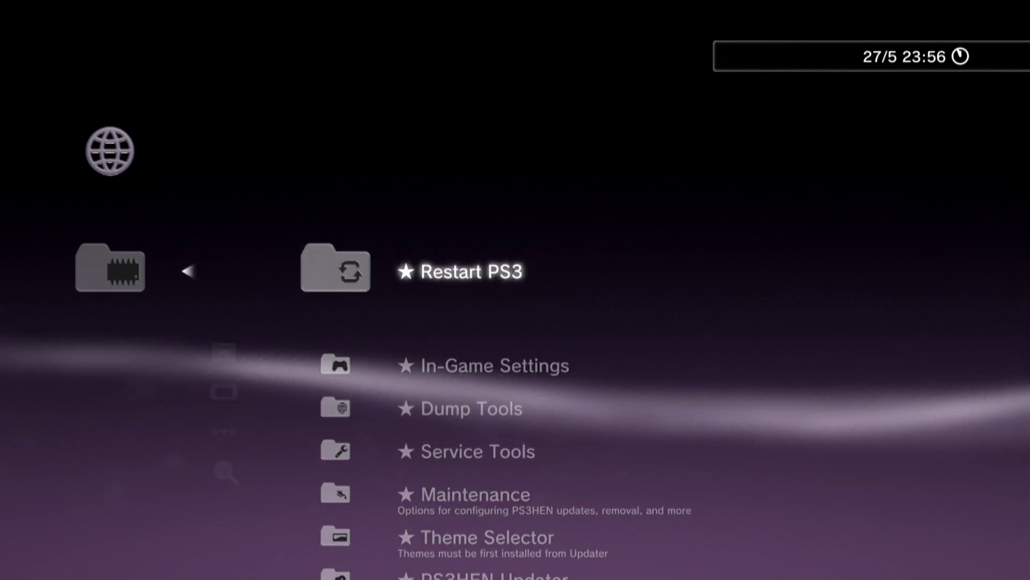
key(Left)
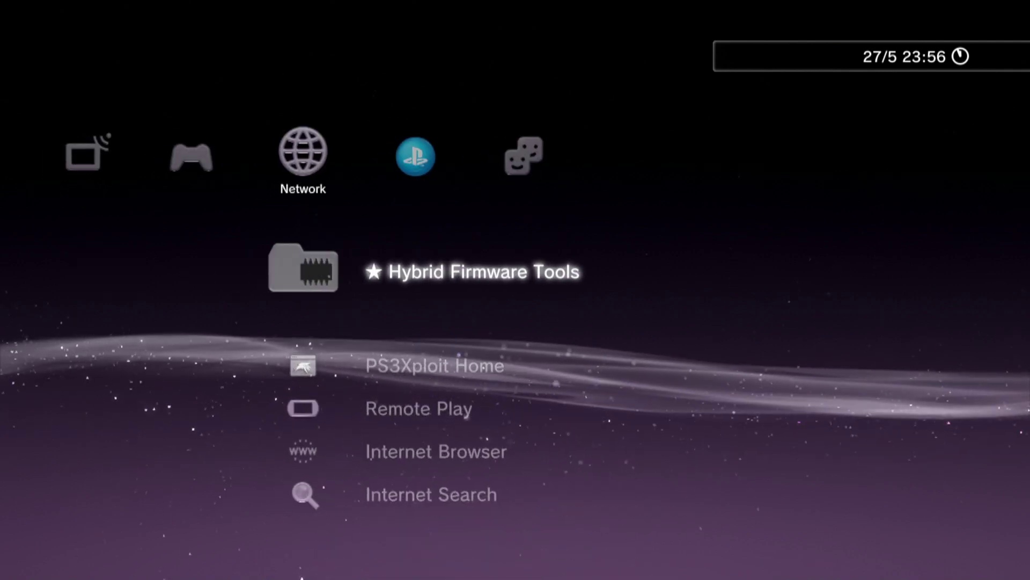